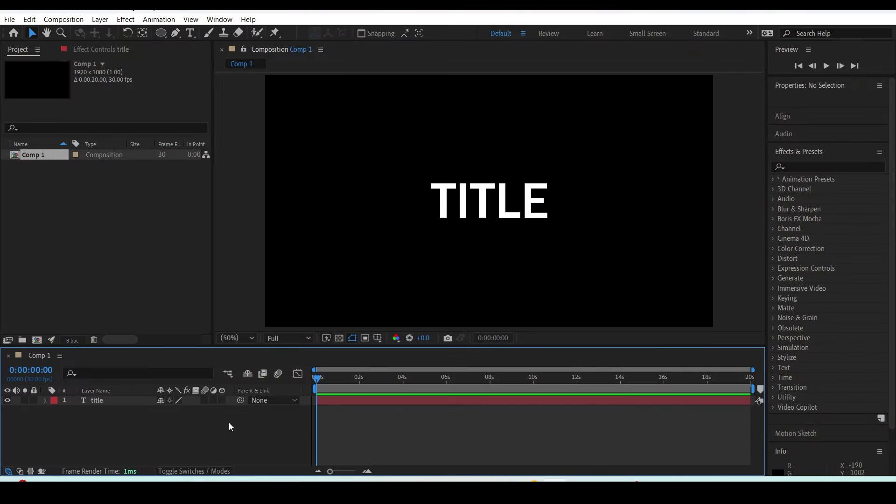
- Select the title text layer and switch on its 3D Layer switch
click(142, 405)
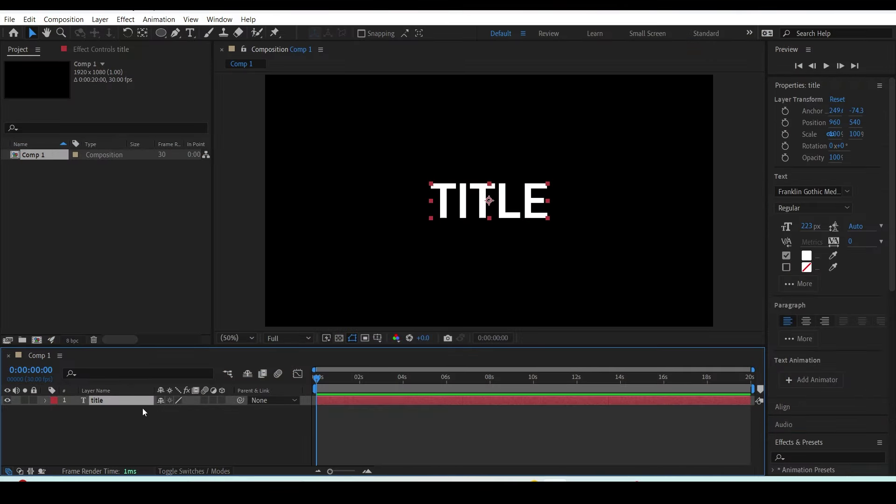
click(221, 401)
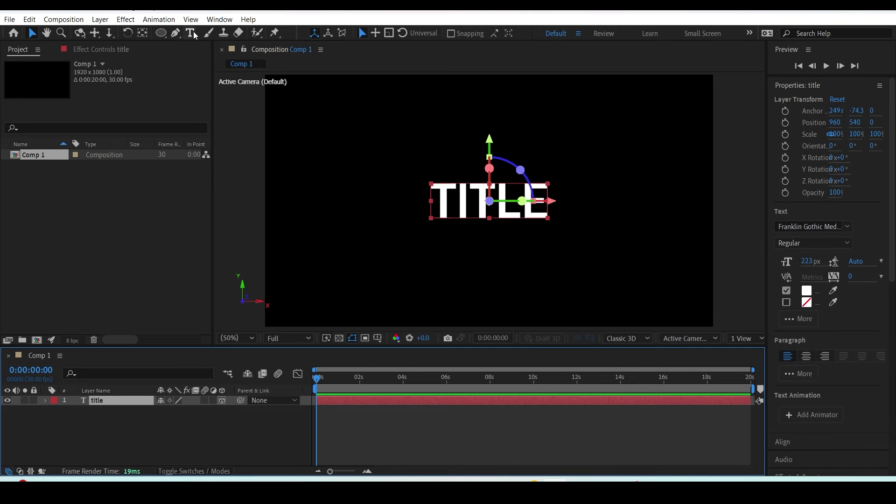
right_click(145, 426)
- Create Null 1 as a new Null Object and add a 3D Point Control set to 50, 50, 0
mouse_move(177, 289)
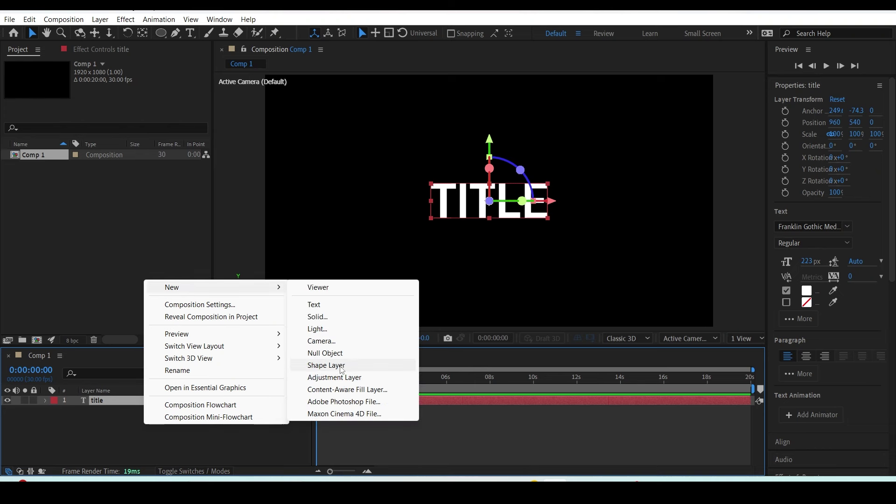
click(326, 353)
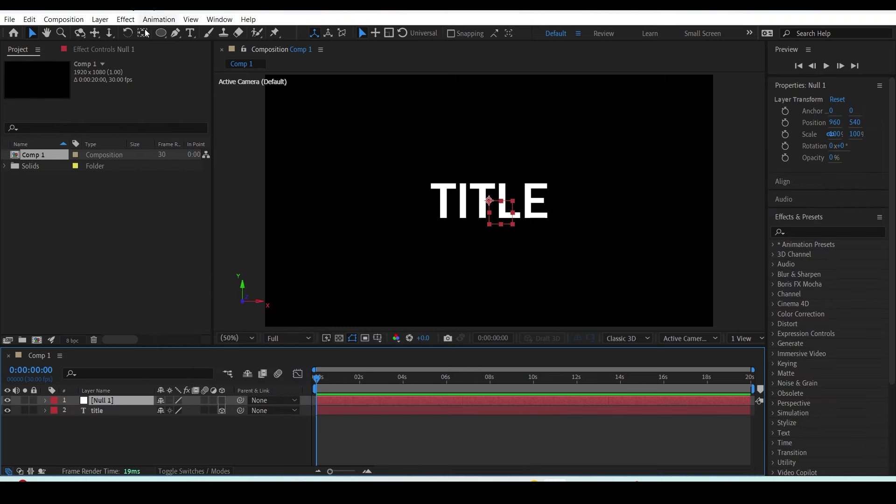
click(125, 19)
mouse_move(179, 192)
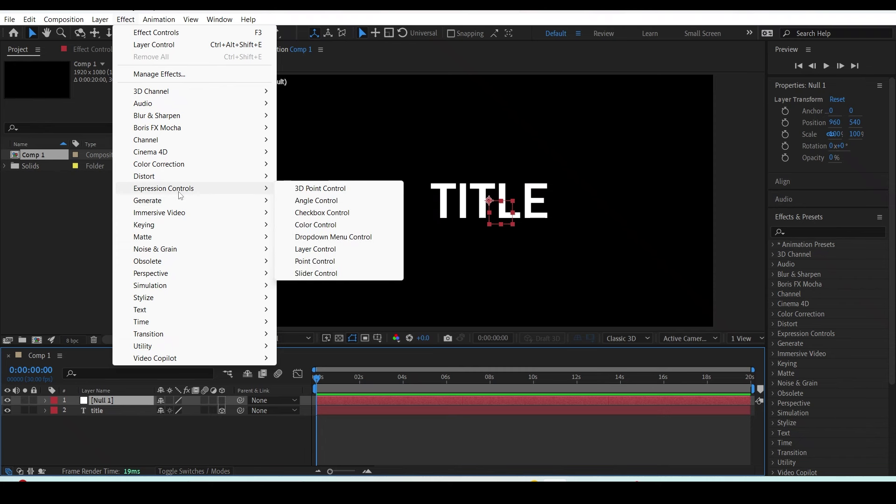
click(298, 192)
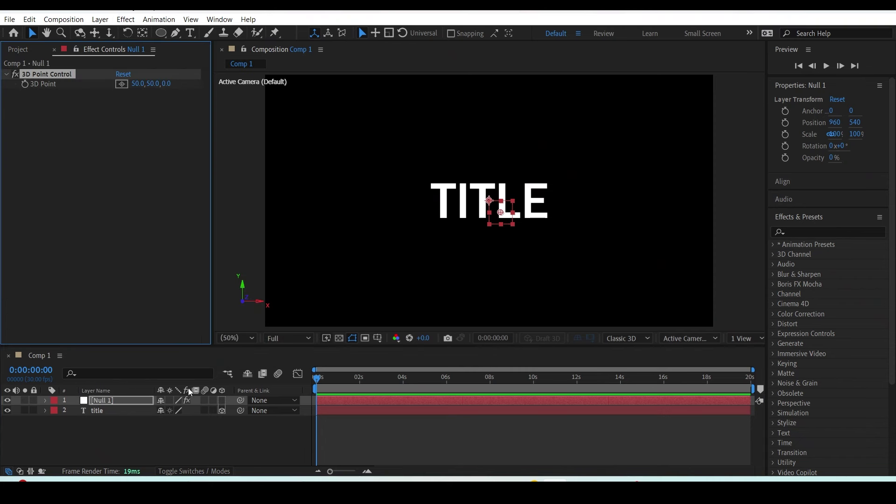
- Lock Null 1's Effect Controls and pick-whip the title's Position expression to the 3D Point
click(76, 49)
click(110, 411)
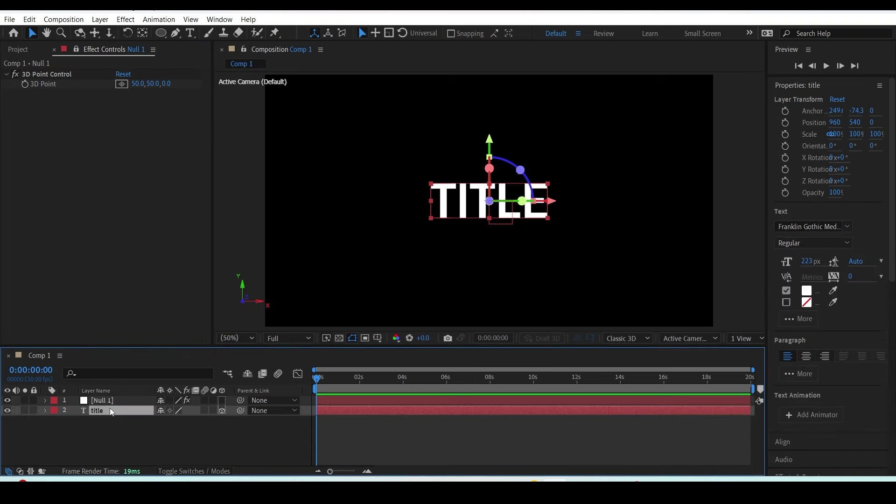
key(p)
alt+click(75, 420)
drag(190, 430, 49, 87)
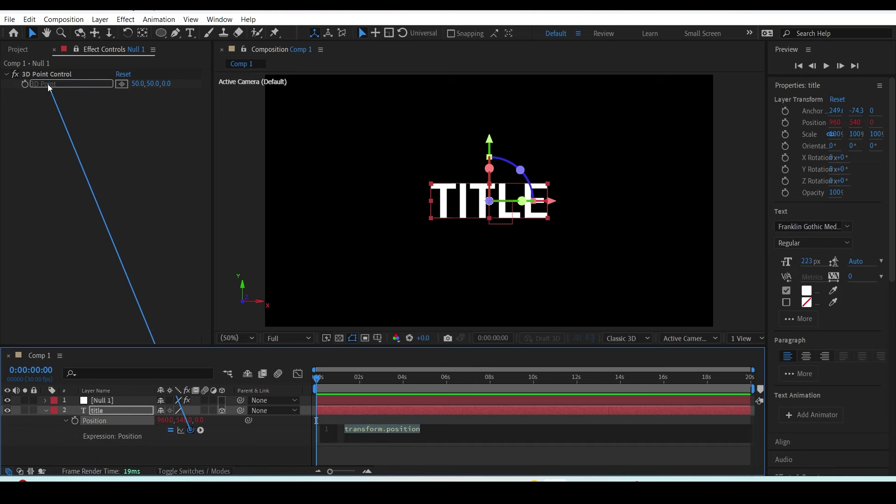
drag(49, 87, 47, 85)
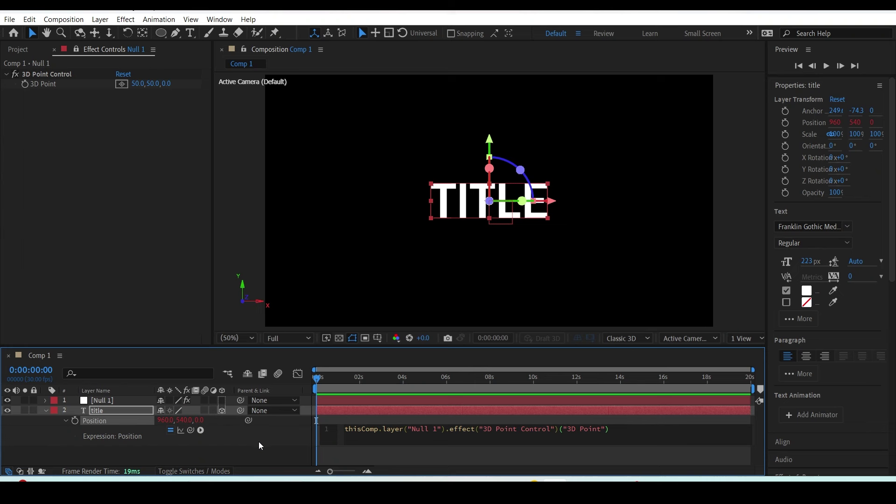
click(270, 457)
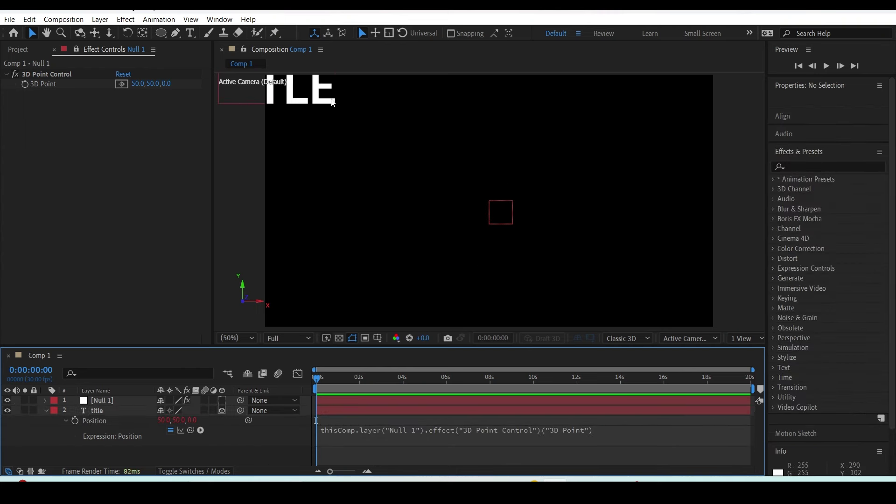
- Test the link by scrubbing 3D Point X to 661, Y to 433, and the depth
click(327, 91)
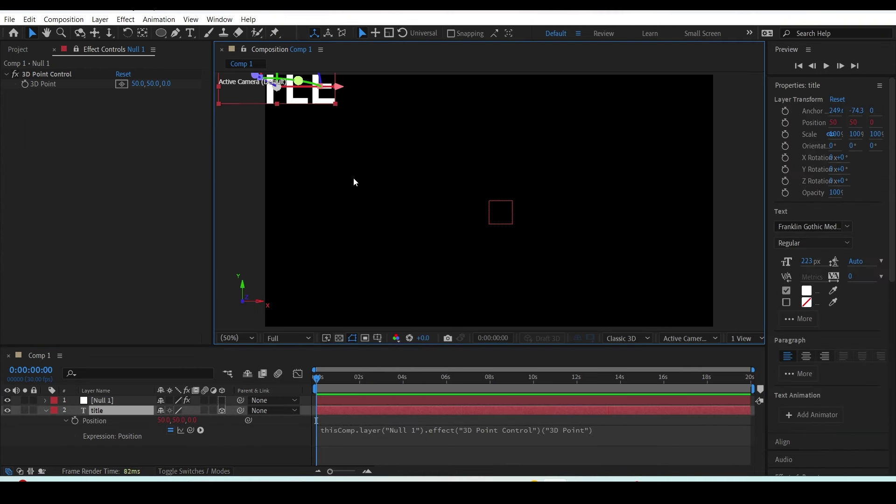
click(200, 210)
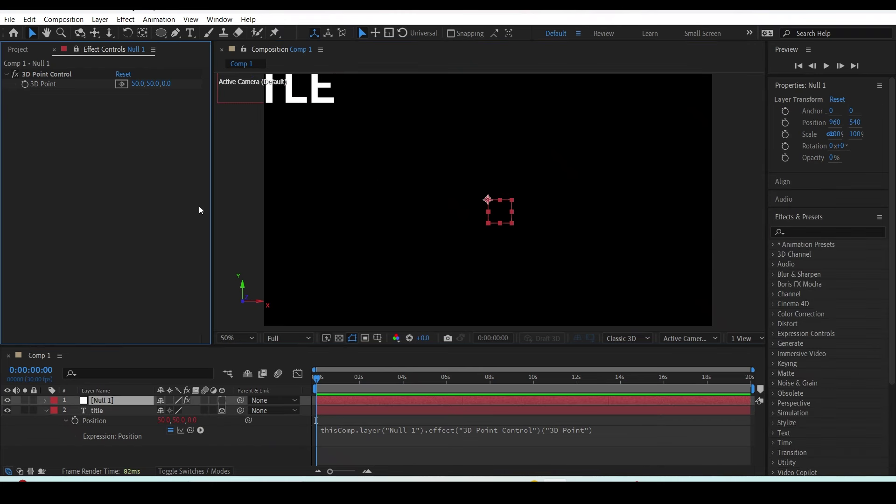
click(71, 76)
drag(138, 83, 412, 110)
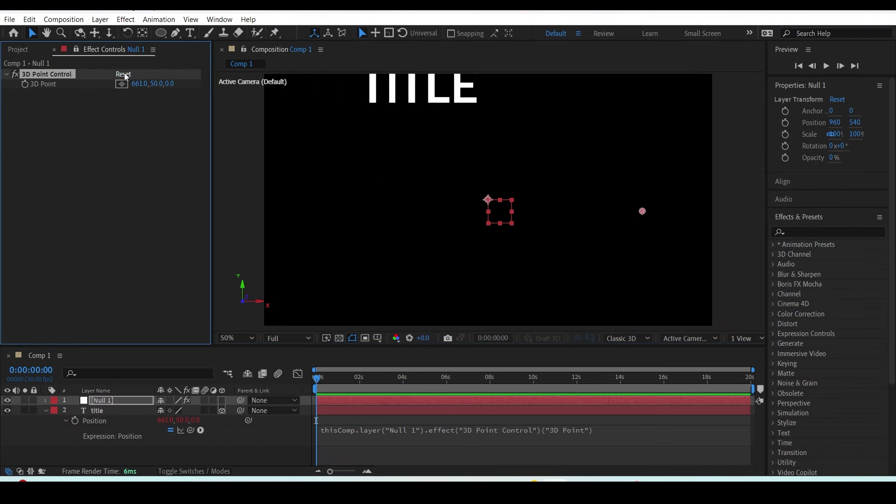
drag(157, 84, 186, 260)
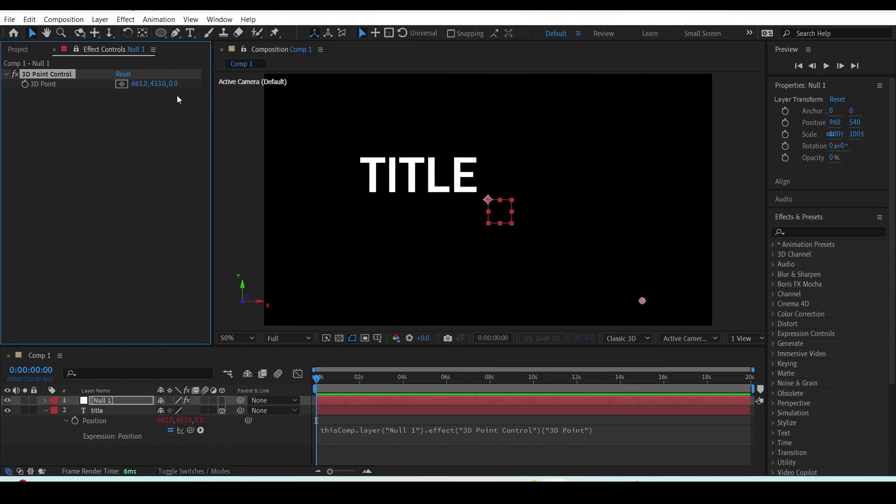
mouse_move(173, 85)
mouse_down()
mouse_move(2, 251)
mouse_move(567, 76)
mouse_up()
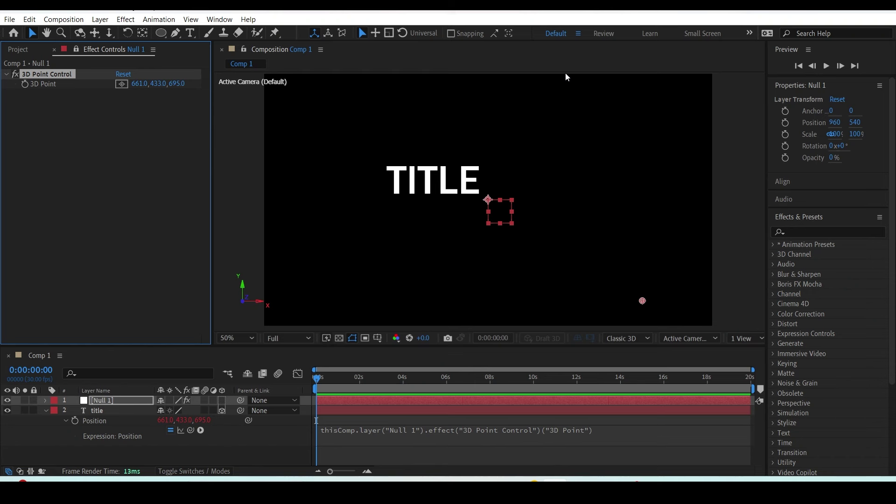
- Delete the 3D Point Control and the title's Position expression, then select Null 1
click(44, 77)
key(Delete)
alt+click(75, 421)
click(159, 451)
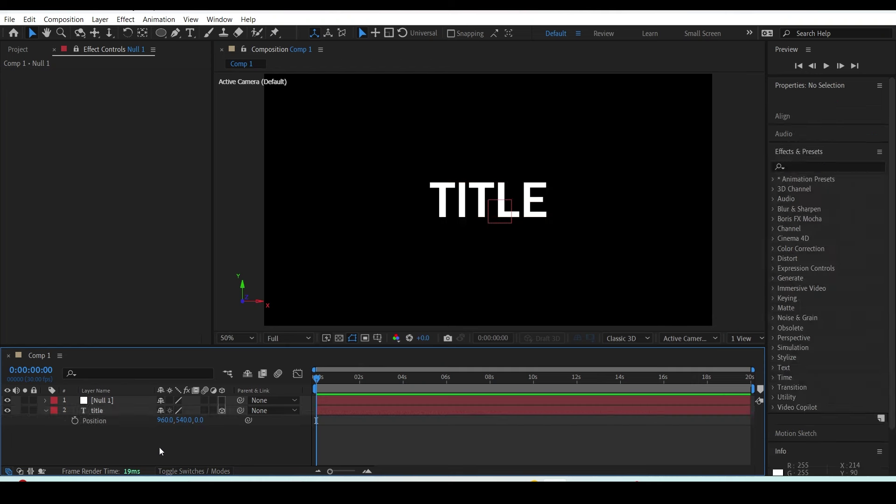
click(124, 401)
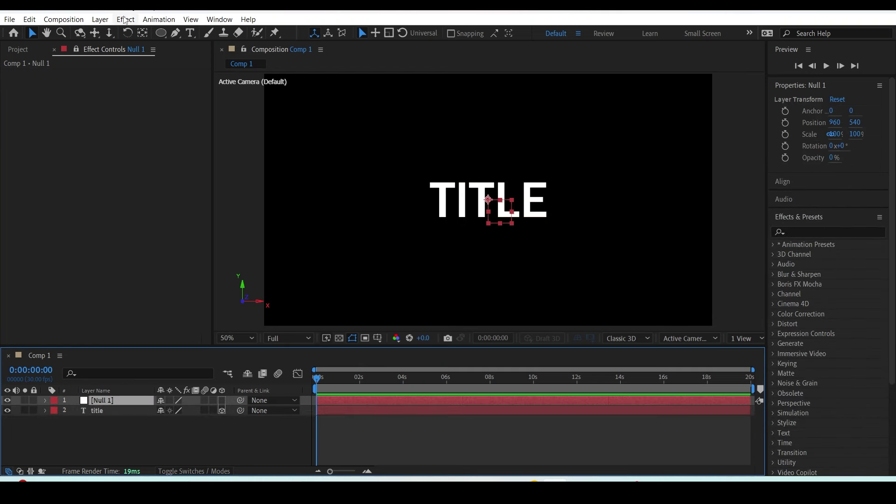
- Add an Angle Control to Null 1
click(125, 19)
mouse_move(177, 190)
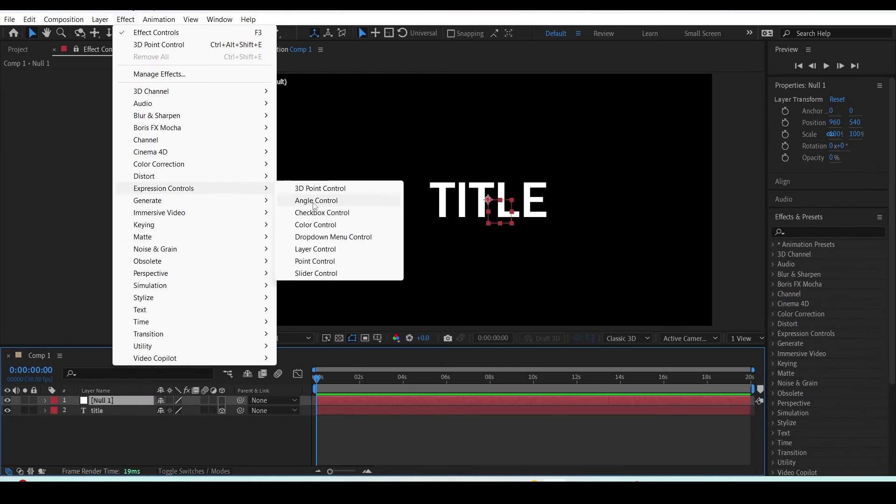
click(316, 201)
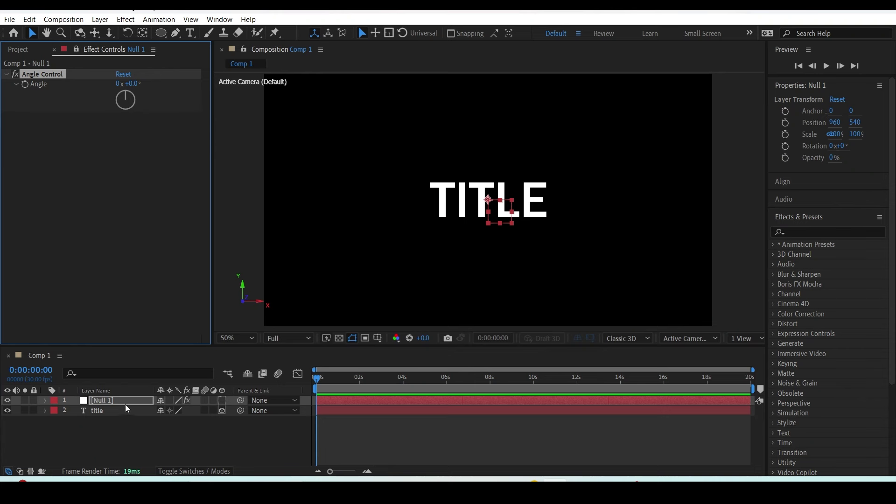
- Reveal the title layer's rotation properties and switch it back to 2D
click(107, 411)
key(r)
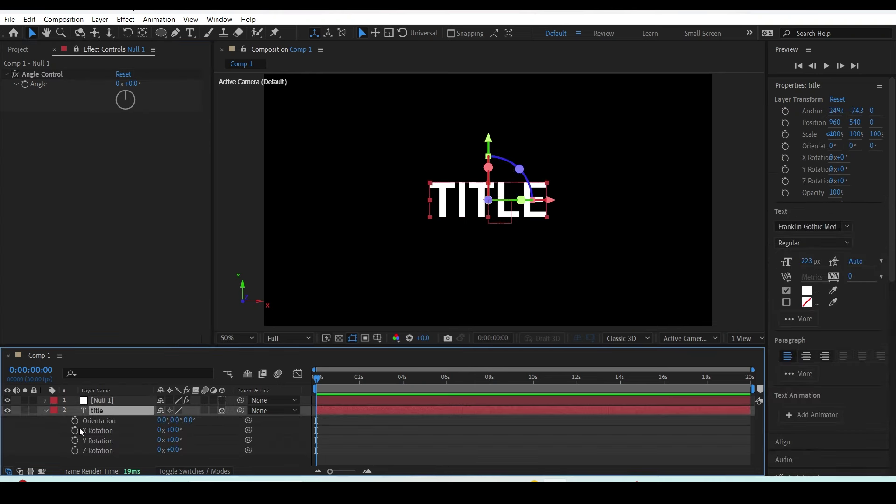
click(222, 410)
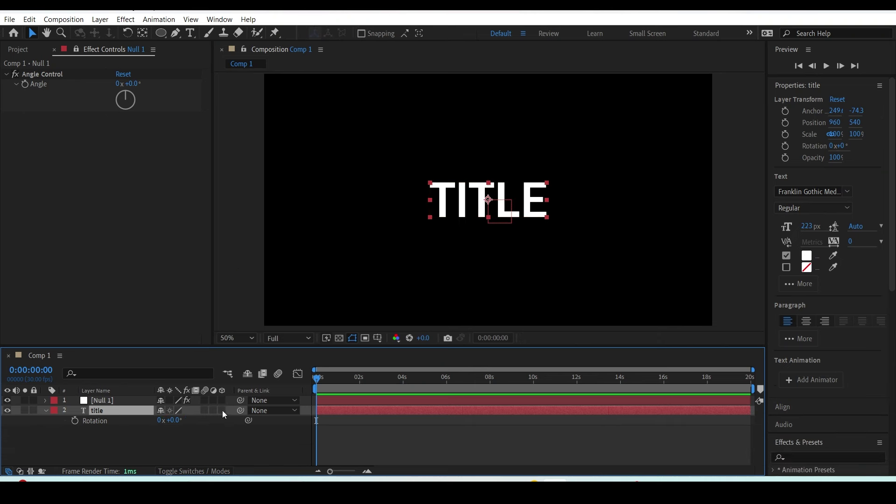
- Link the title's Rotation expression to Null 1's Angle, test-rotate, then return it to 0°
alt+click(76, 422)
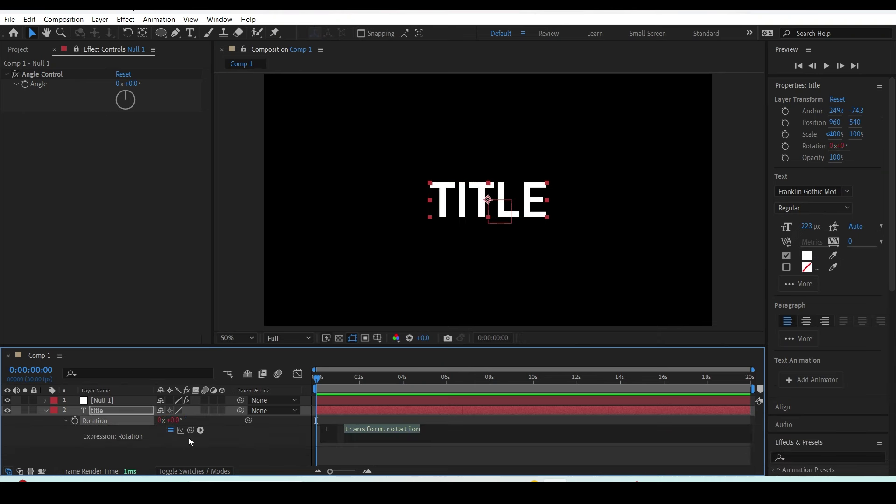
drag(190, 430, 41, 88)
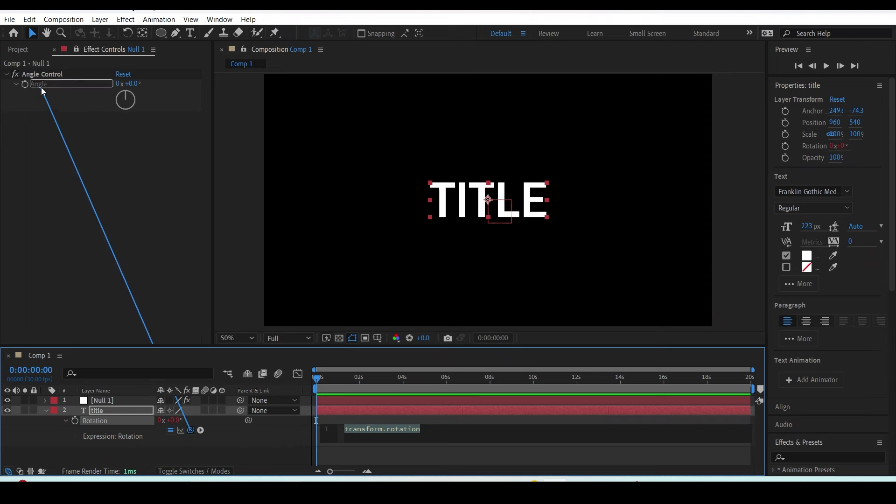
click(247, 461)
mouse_move(130, 94)
mouse_down()
mouse_move(126, 114)
mouse_move(135, 111)
mouse_move(124, 111)
mouse_up()
key(ctrl+z)
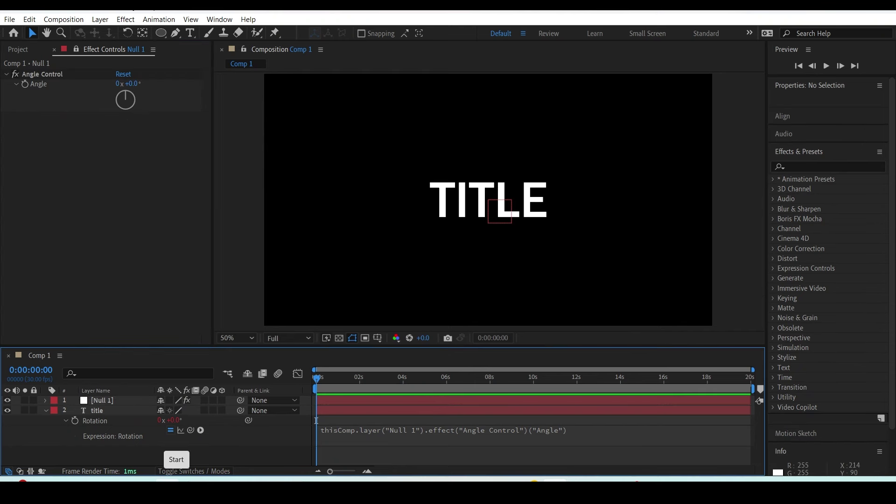
- Select the title layer and give the timeline panel more height
click(117, 420)
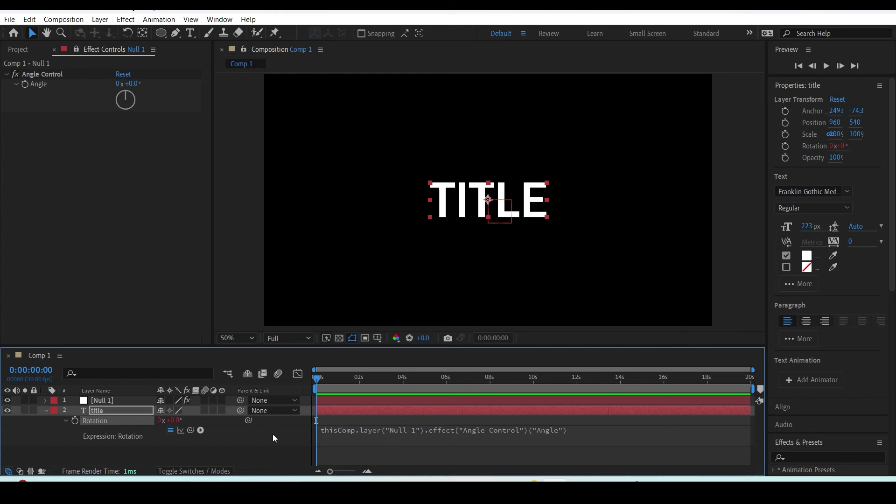
click(134, 412)
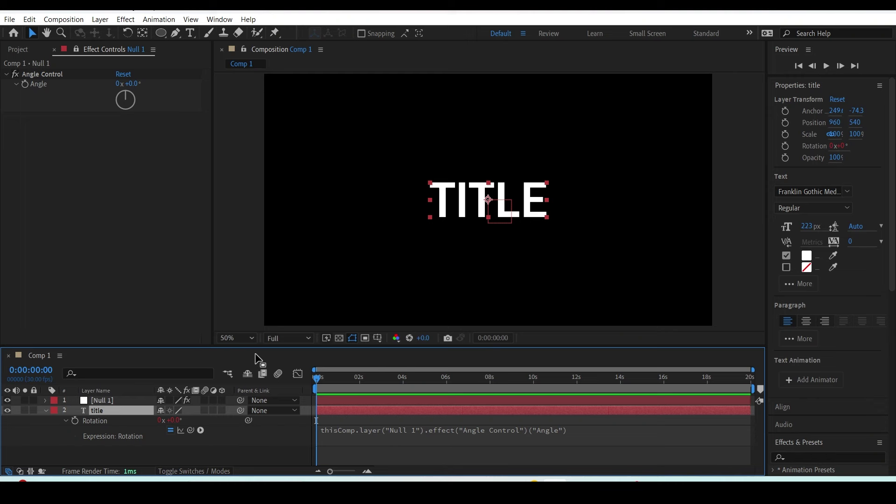
drag(259, 348, 267, 279)
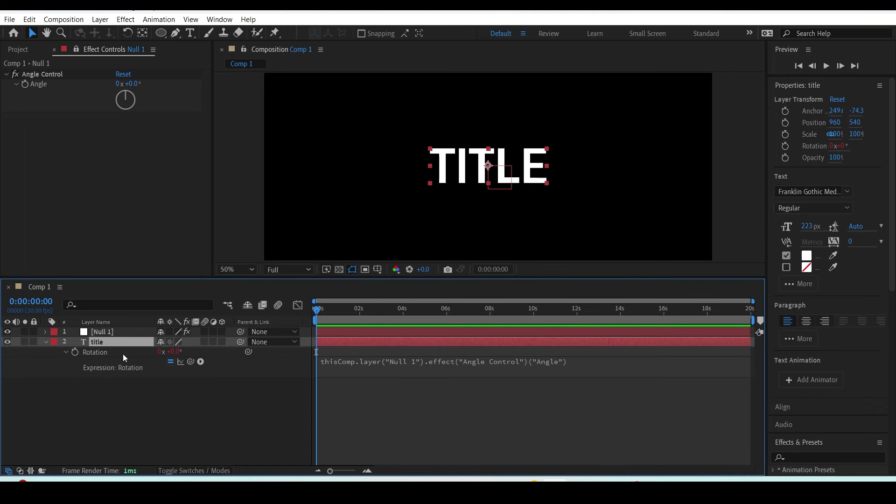
- Duplicate the title nine times, try moving copies around, and reveal title 10's Rotation
key(ctrl+d)
key(ctrl+d)
key(ctrl+d)
key(ctrl+d)
key(ctrl+d)
key(ctrl+d)
key(ctrl+d)
key(ctrl+d)
key(ctrl+d)
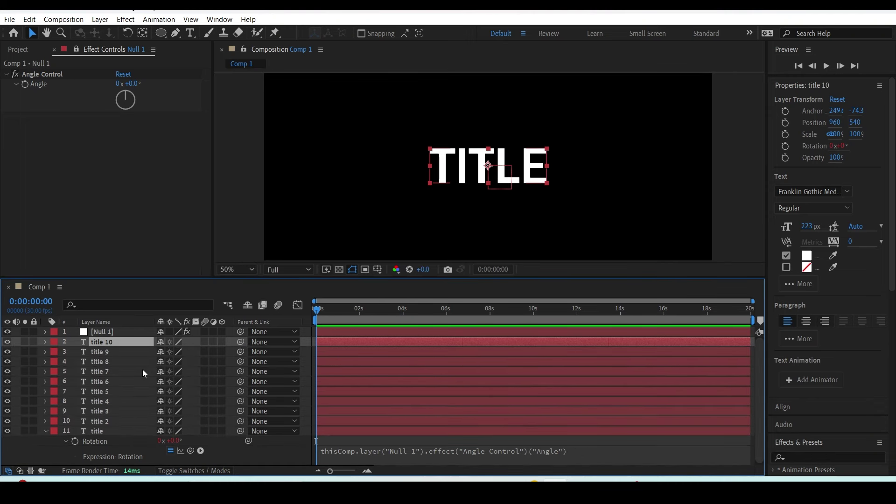
drag(541, 179, 388, 143)
drag(501, 184, 610, 119)
drag(492, 174, 320, 214)
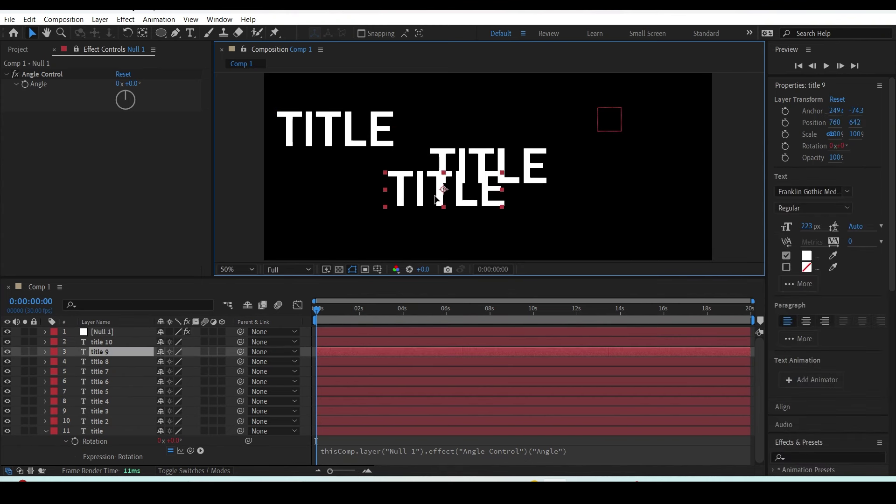
key(ctrl+z)
click(140, 341)
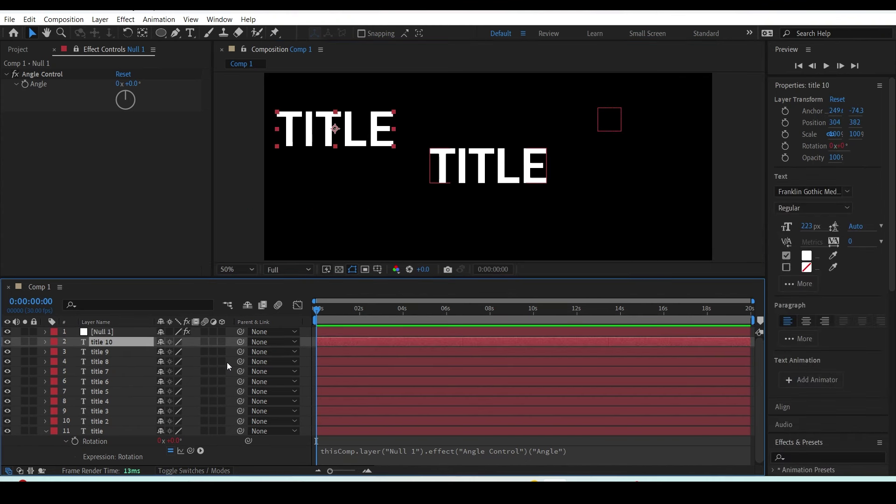
key(r)
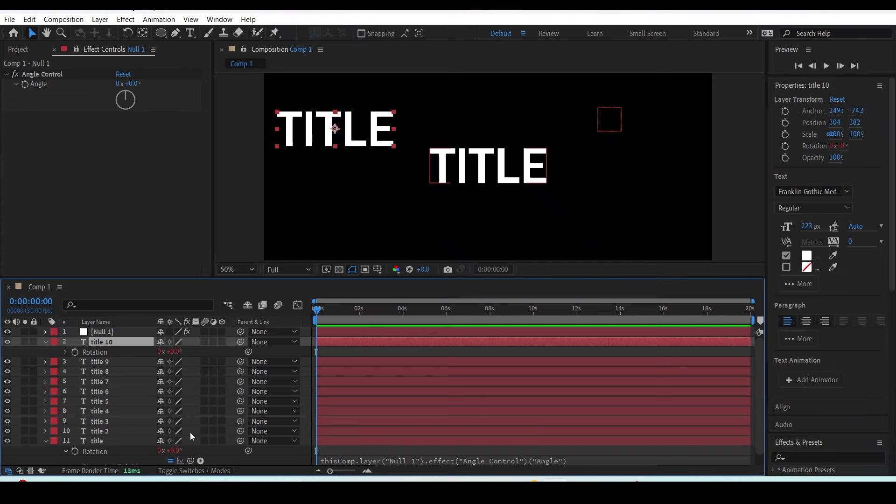
- Delete the duplicate title layers, the Angle Control, and the title's broken rotation expression
shift+click(99, 431)
key(Delete)
click(45, 73)
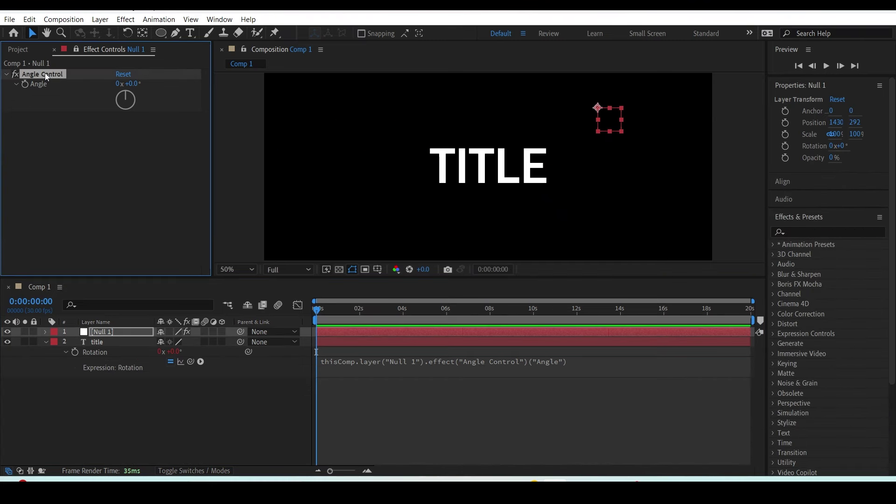
key(Delete)
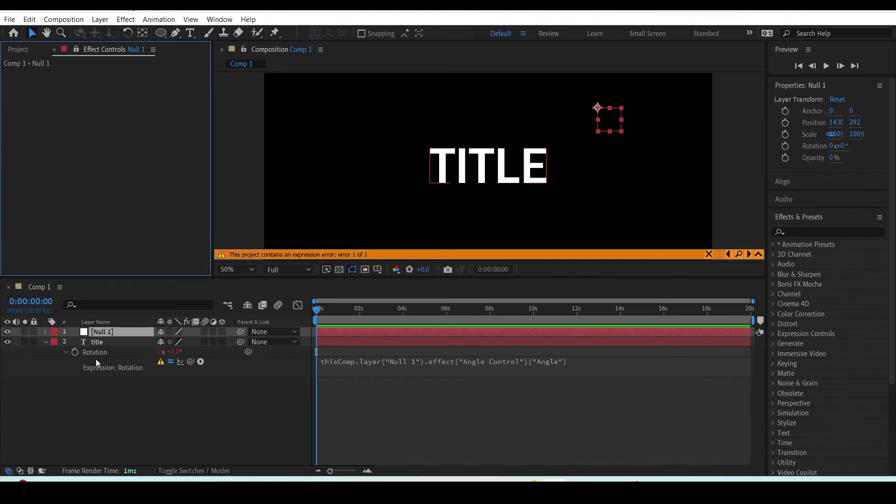
alt+click(75, 353)
click(174, 444)
- Add the road photo JPEG to the composition and zoom the viewer to 25%
click(17, 49)
mouse_move(44, 155)
mouse_down()
mouse_move(159, 332)
mouse_move(158, 350)
mouse_up()
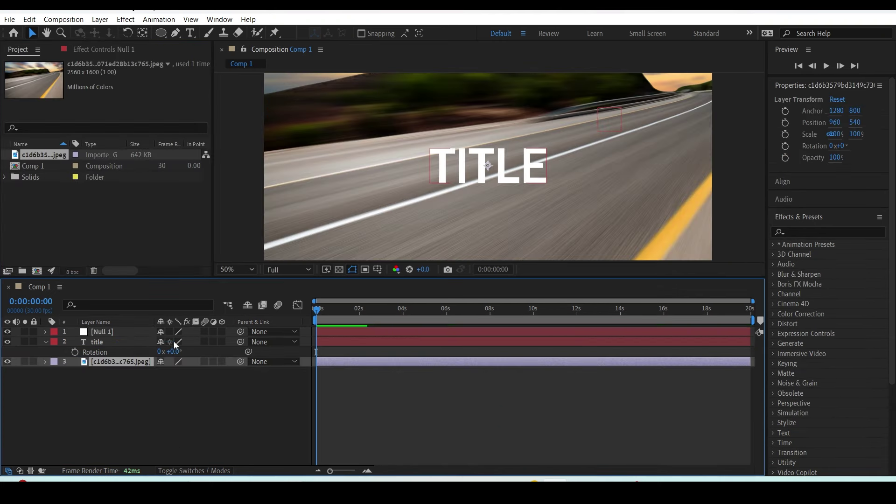
key(comma)
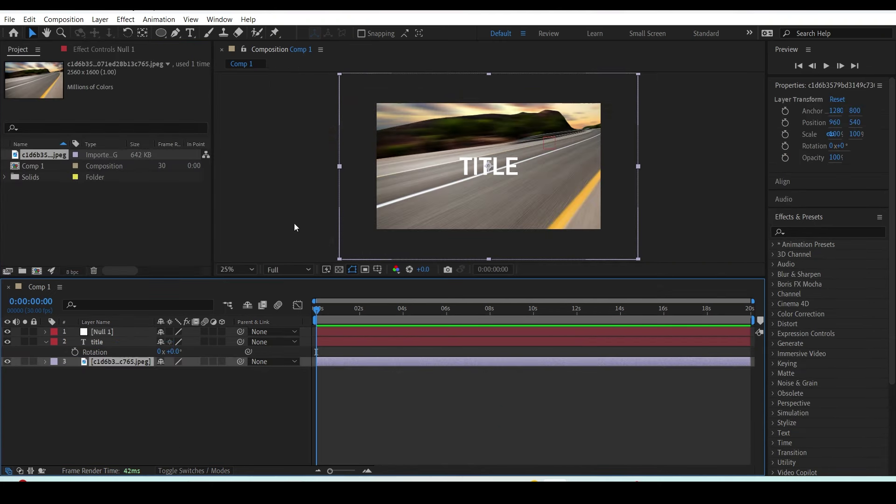
- Add a Checkbox Control to Null 1, then select the road photo layer
click(127, 332)
click(125, 19)
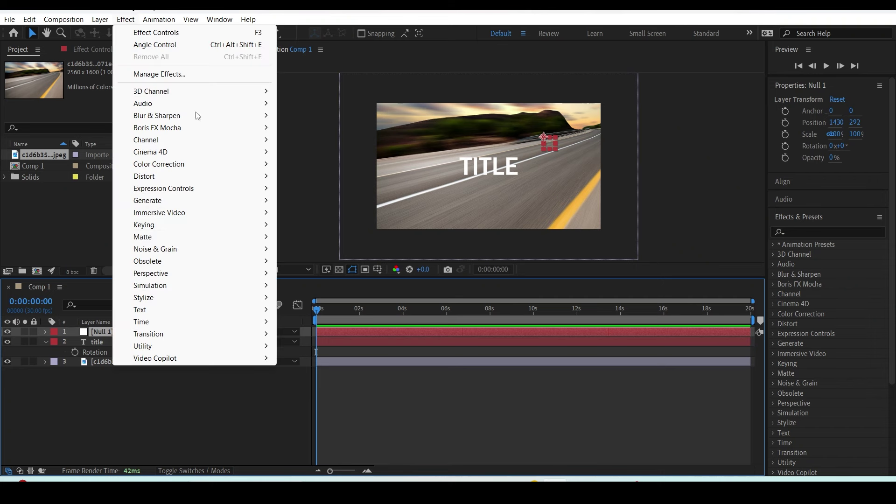
mouse_move(196, 188)
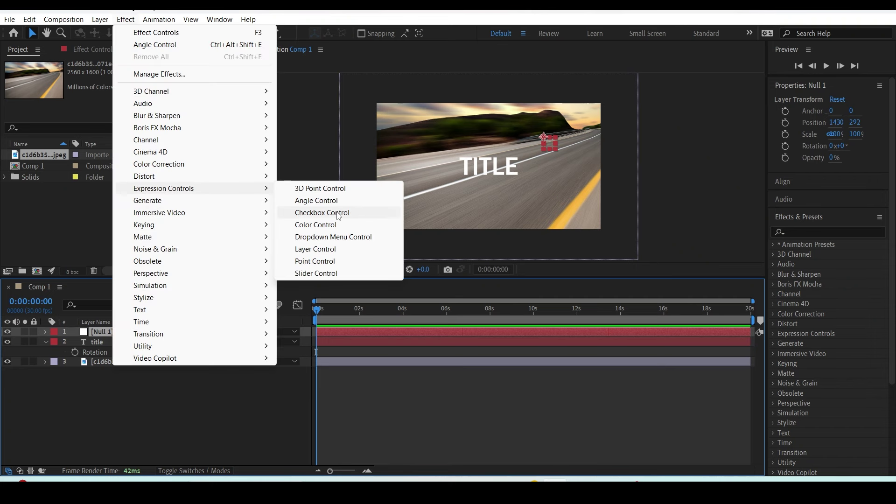
click(322, 213)
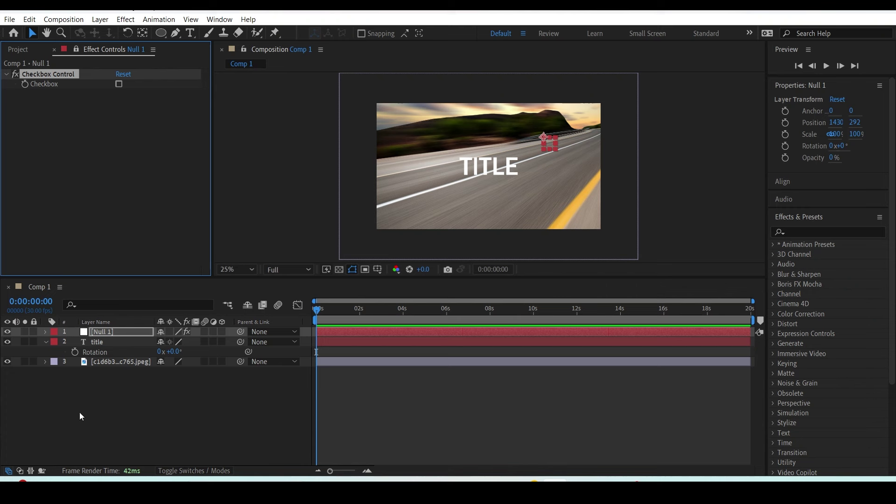
click(131, 363)
- Give the road photo's Opacity an expression linking Null 1's Checkbox multiplied by 100
key(t)
alt+click(72, 373)
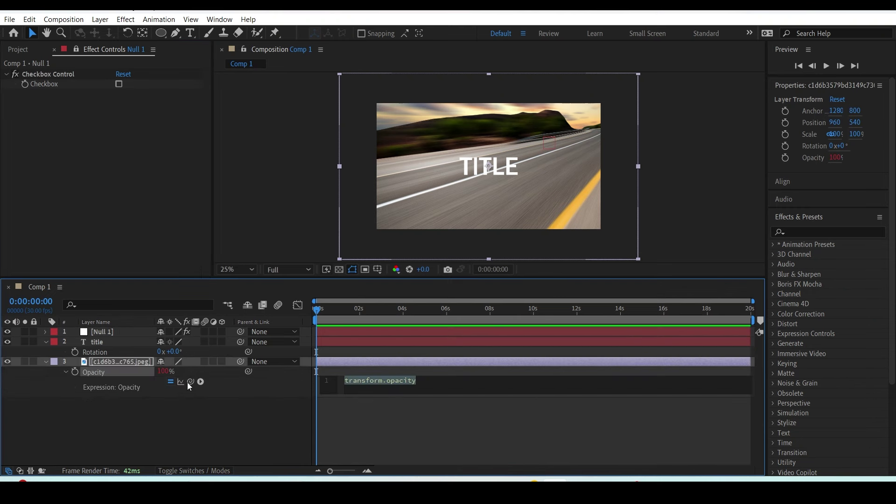
drag(189, 381, 55, 84)
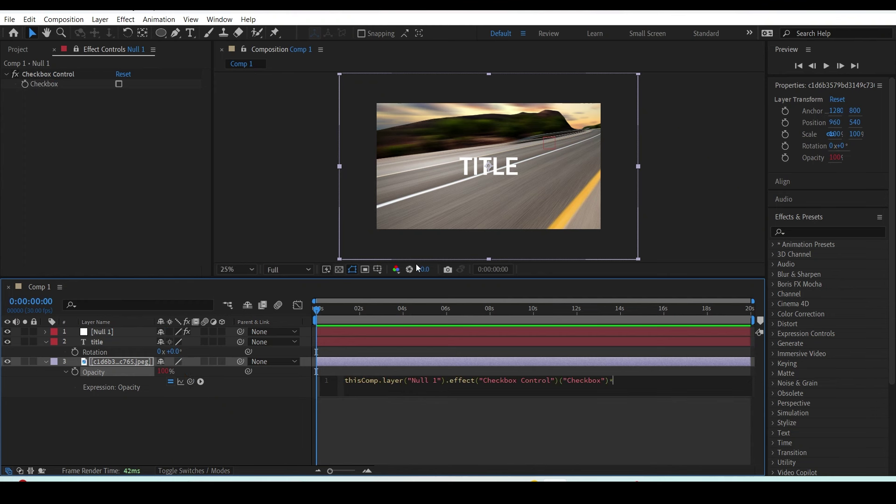
text(100)
click(489, 414)
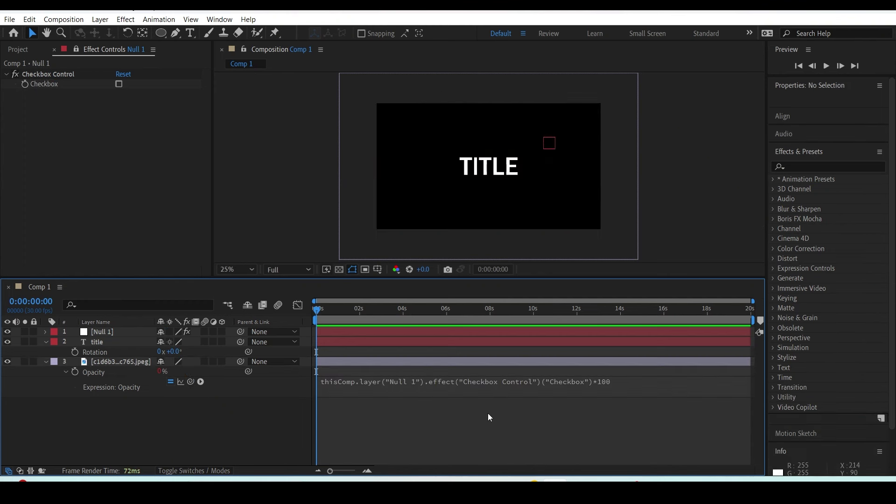
- Toggle the checkbox on and off to test the photo's visibility, then delete the Checkbox Control
click(121, 85)
click(119, 84)
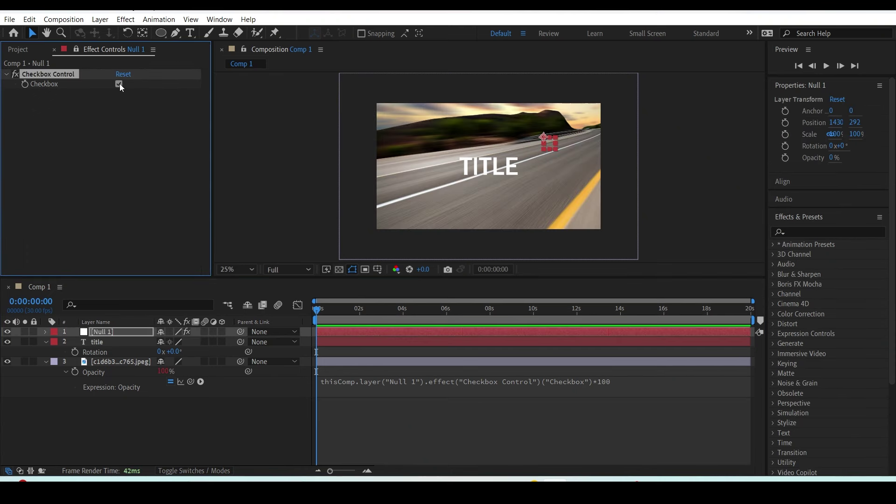
click(240, 268)
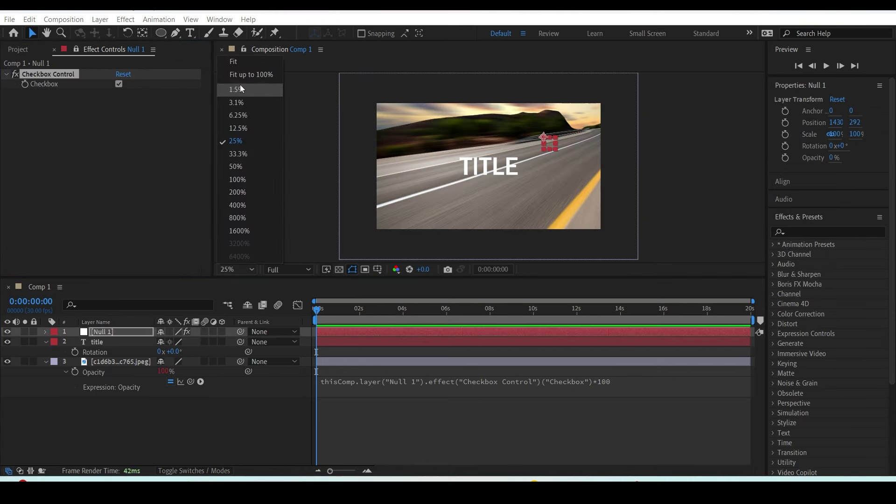
click(239, 73)
click(121, 83)
click(122, 83)
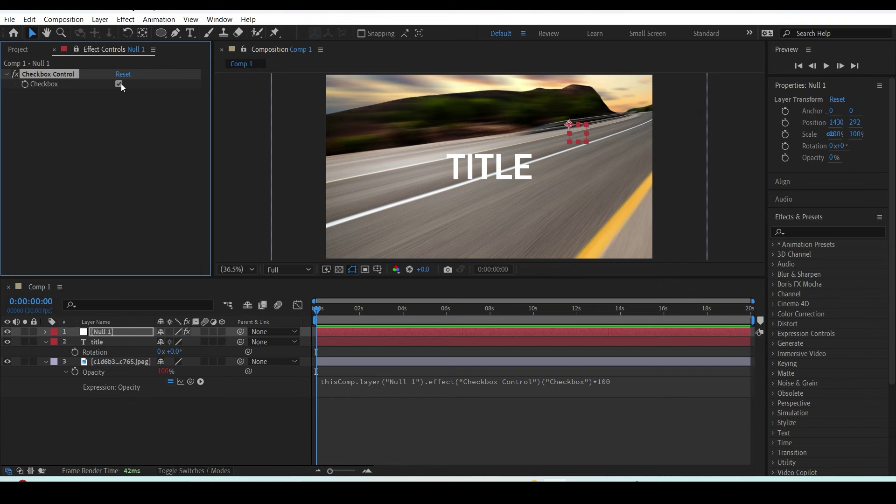
key(Delete)
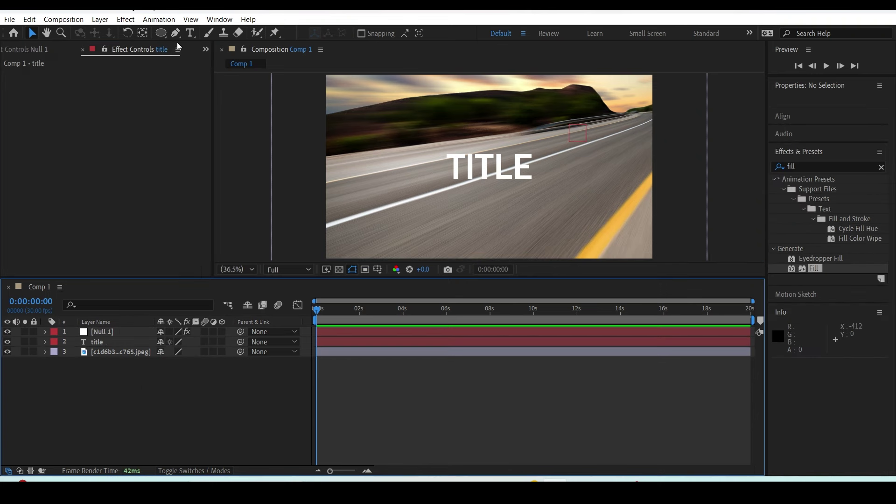
- Draw a large white circle around the composition centre with the Ellipse Tool
drag(161, 32, 206, 59)
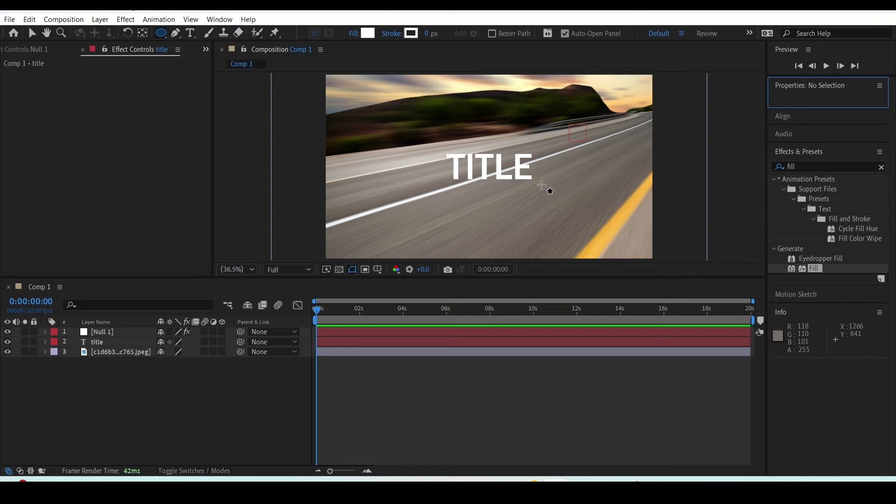
drag(502, 200, 483, 190)
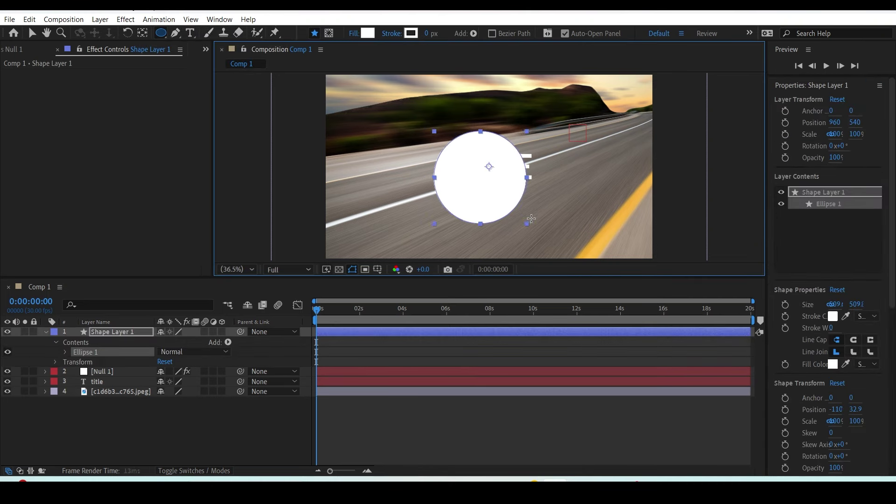
drag(483, 191, 550, 228)
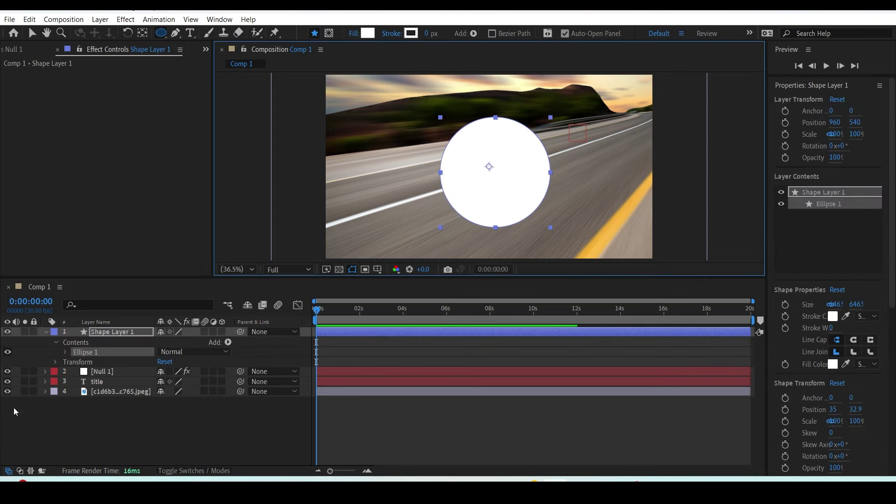
click(66, 353)
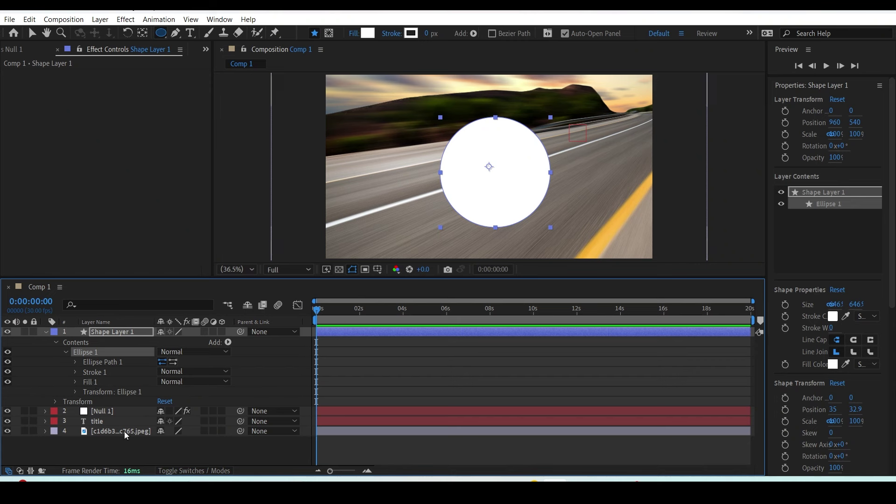
- Centre Null 1's anchor point and move it to the composition centre at 960, 540
click(118, 411)
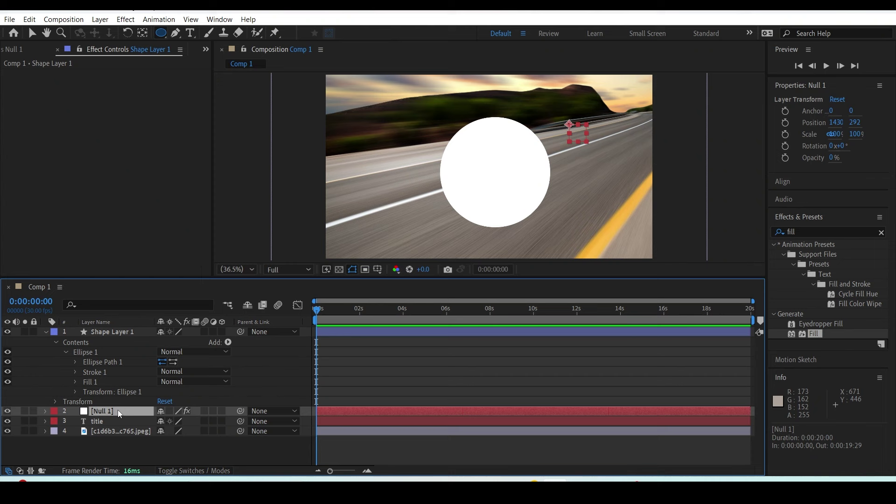
key(ctrl+alt+Home)
key(ctrl+Home)
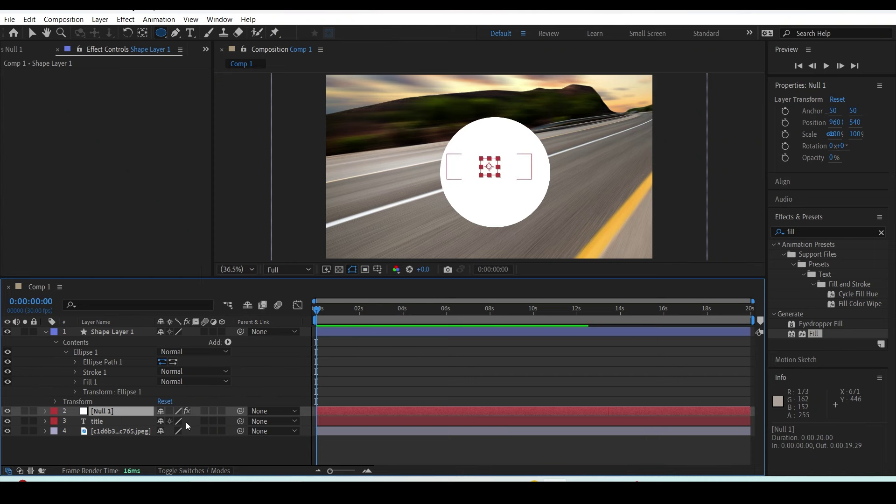
click(126, 20)
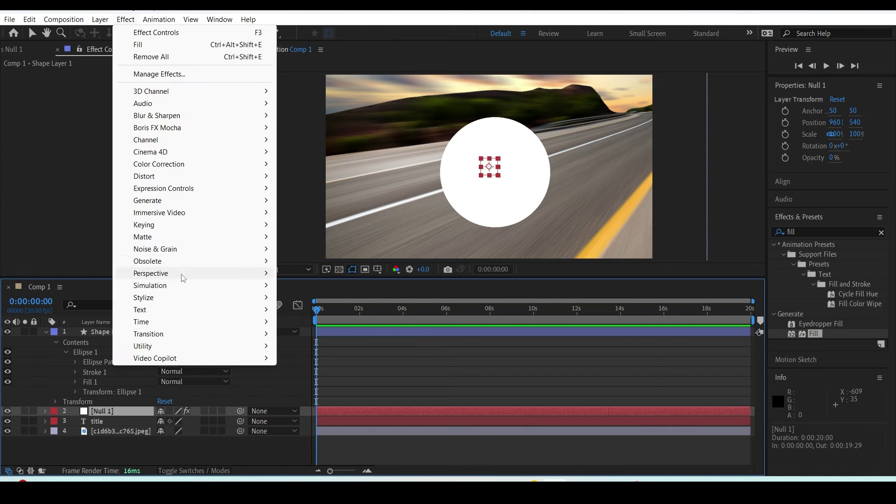
- Add a red Color Control to Null 1, removing the accidental Color Control 2
mouse_move(165, 194)
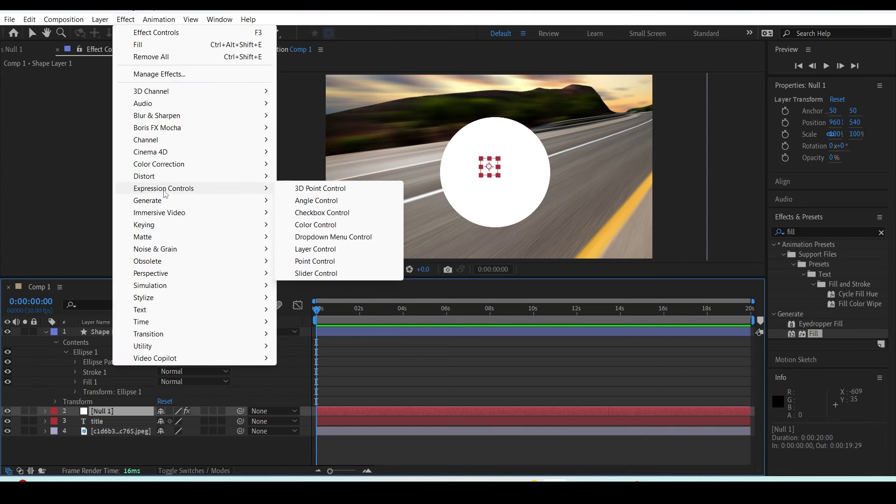
click(325, 226)
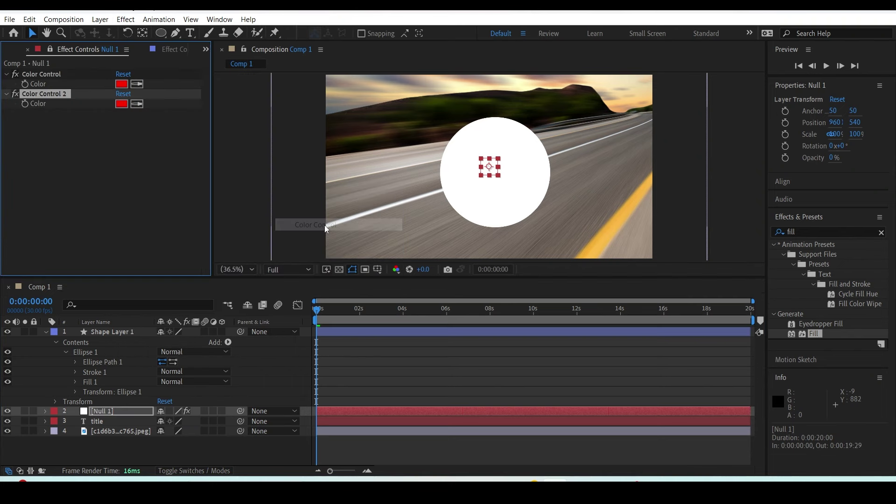
key(Delete)
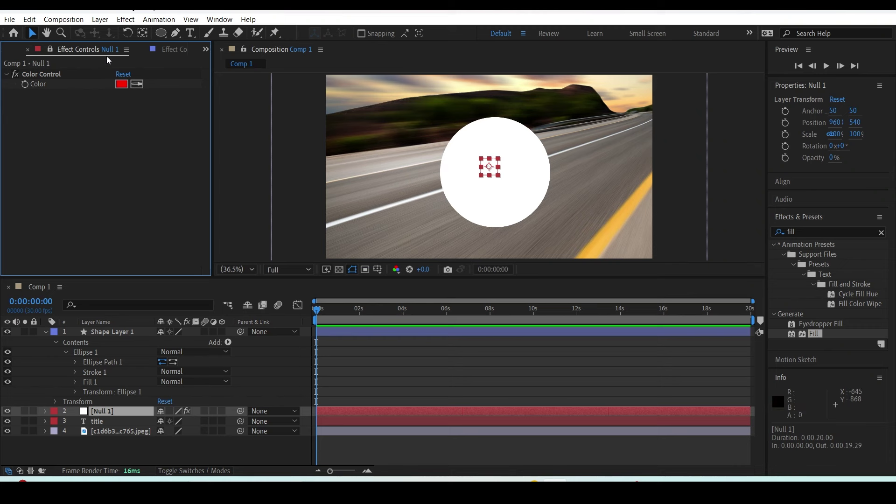
click(126, 382)
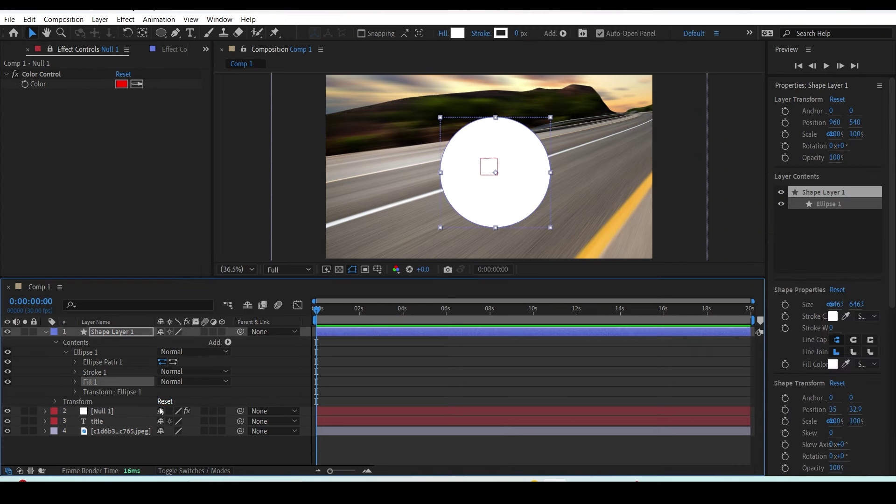
- Link the circle's Fill 1 Color by expression to Null 1's Color Control
click(77, 383)
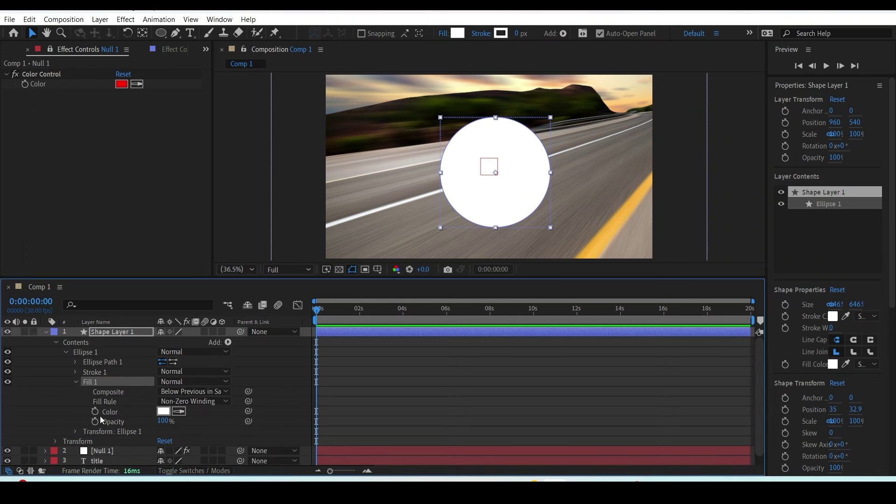
alt+click(95, 411)
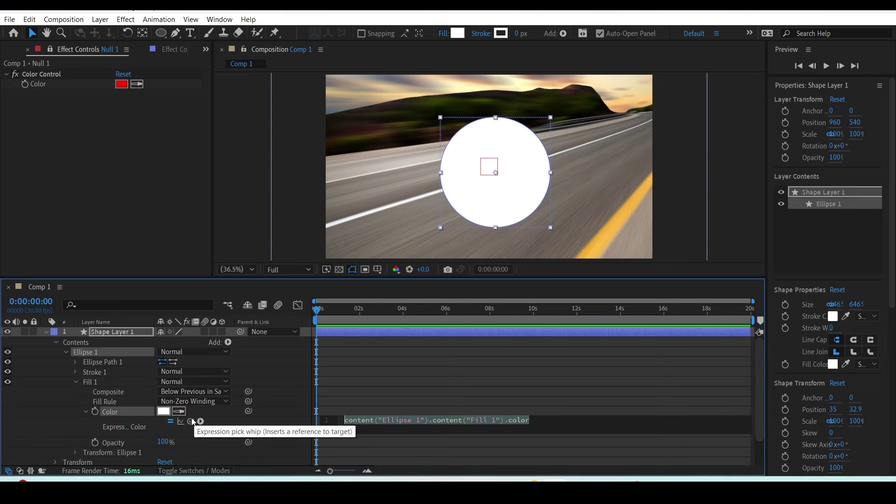
drag(190, 422, 38, 84)
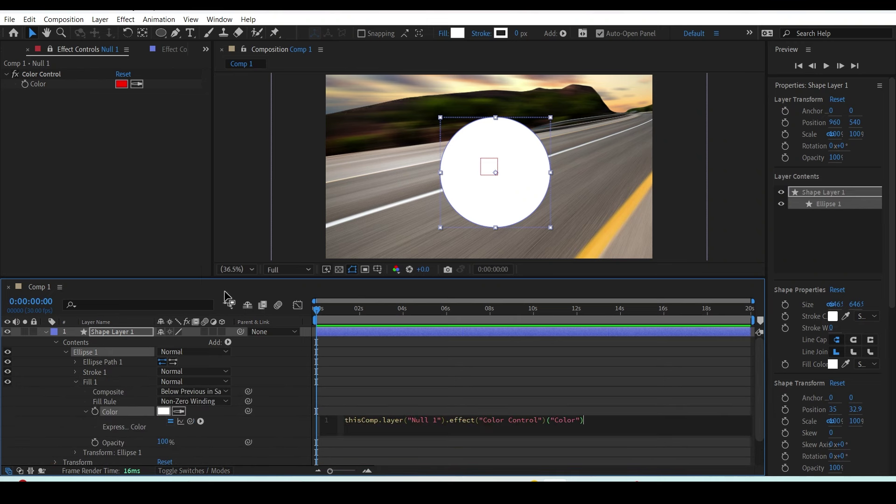
click(293, 405)
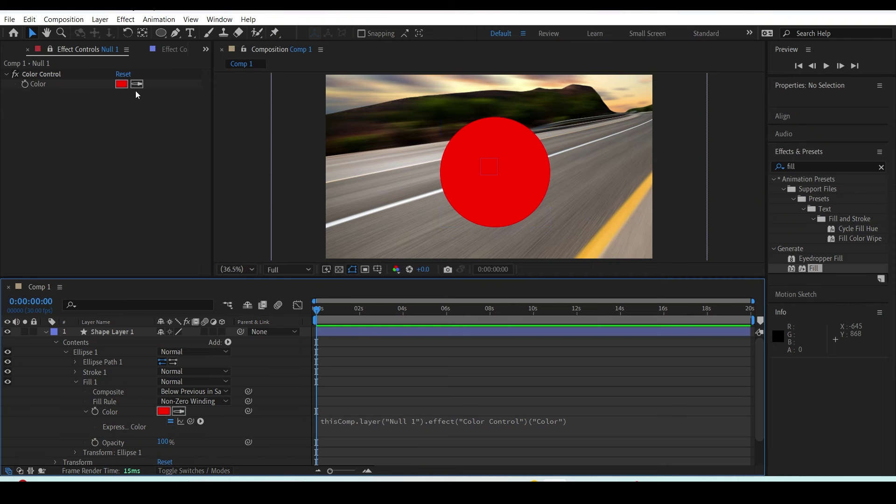
- Set Null 1's Color Control colour to dark teal 052F2A
click(123, 84)
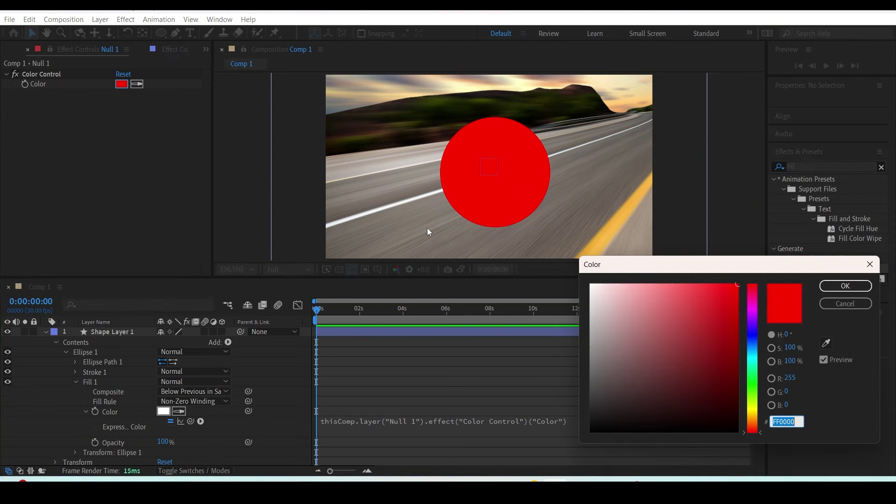
mouse_move(754, 338)
mouse_down()
mouse_move(752, 361)
mouse_move(721, 404)
mouse_up()
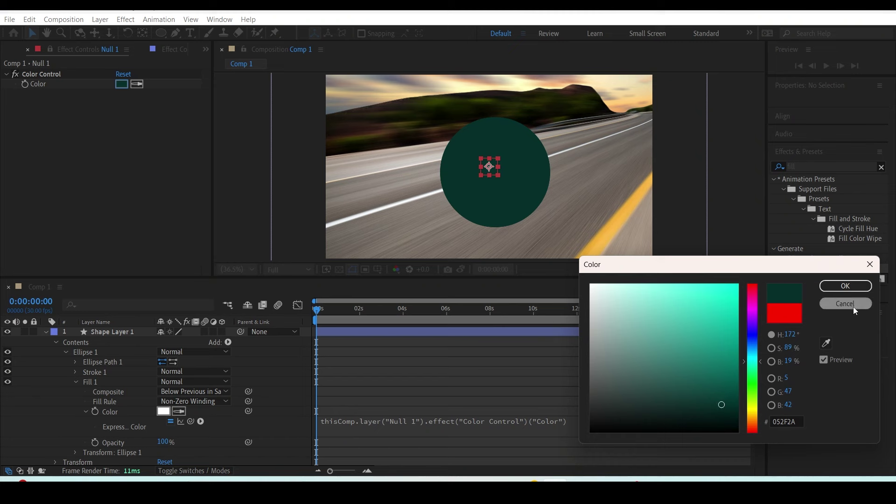
click(846, 286)
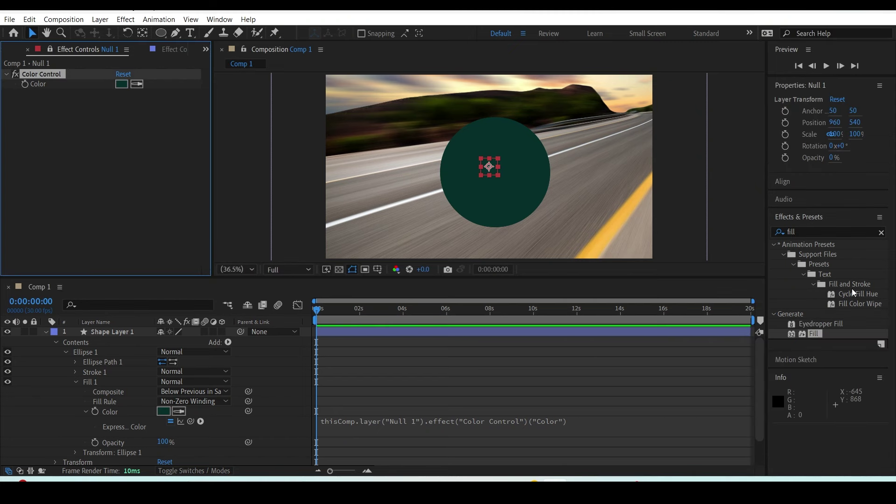
- Delete the Color Control effect from Null 1
click(45, 332)
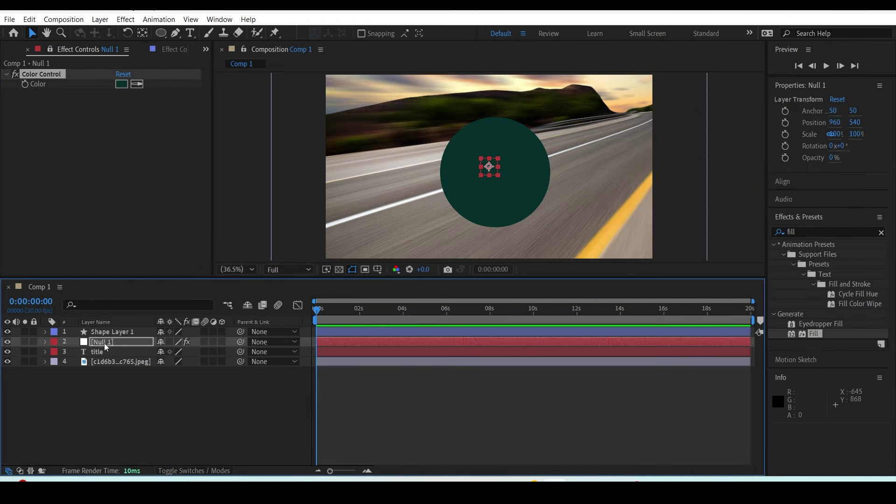
click(108, 331)
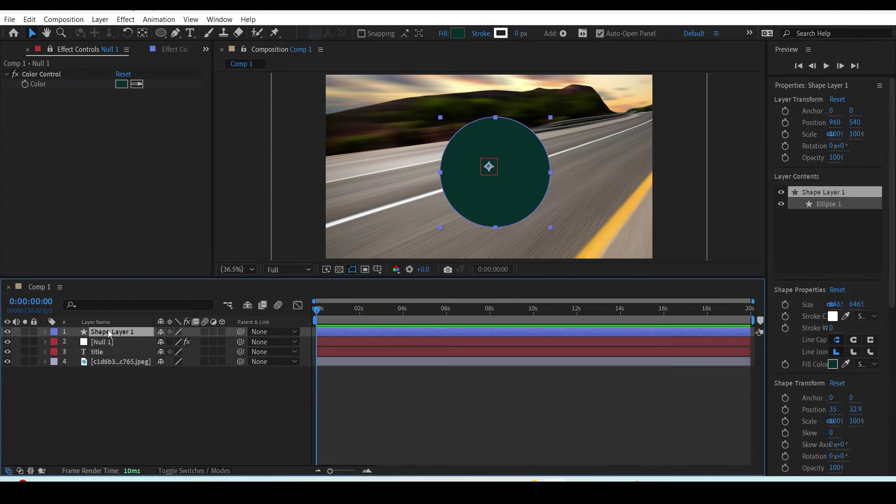
click(41, 76)
key(Delete)
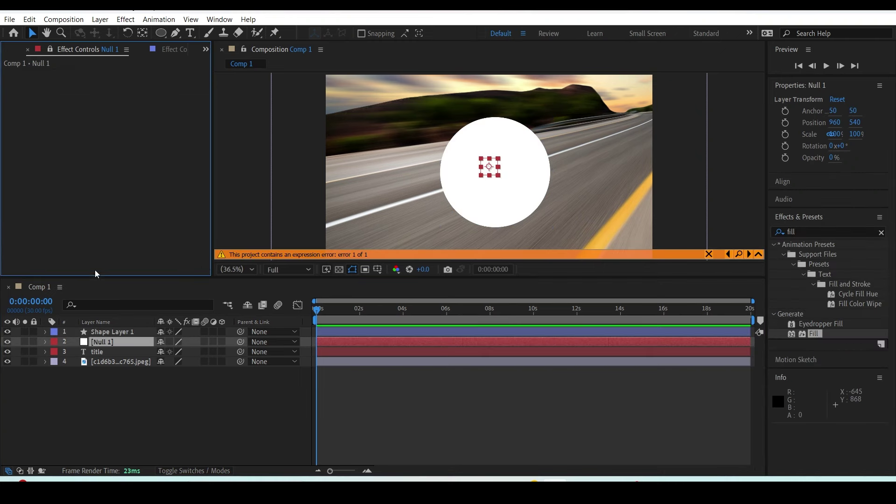
- Remove the circle's Fill Color expression and move Null 1 to the top of the stack
click(111, 332)
key(u)
key(u)
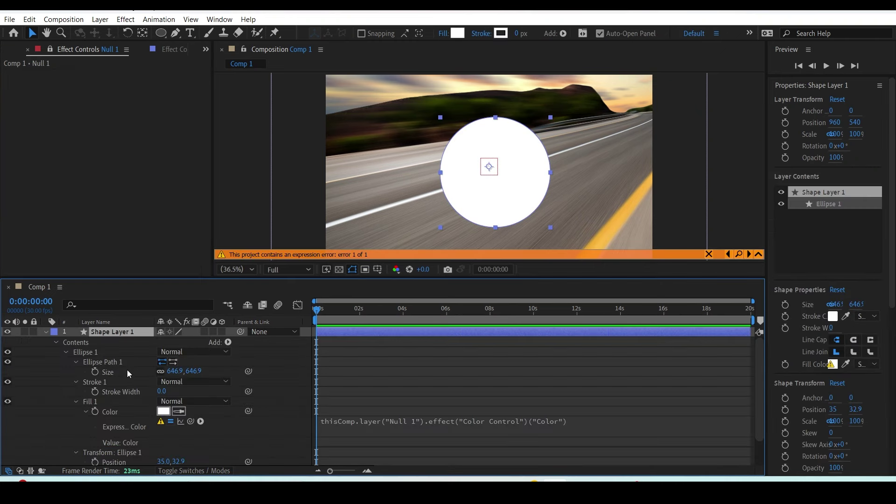
alt+click(96, 412)
click(45, 332)
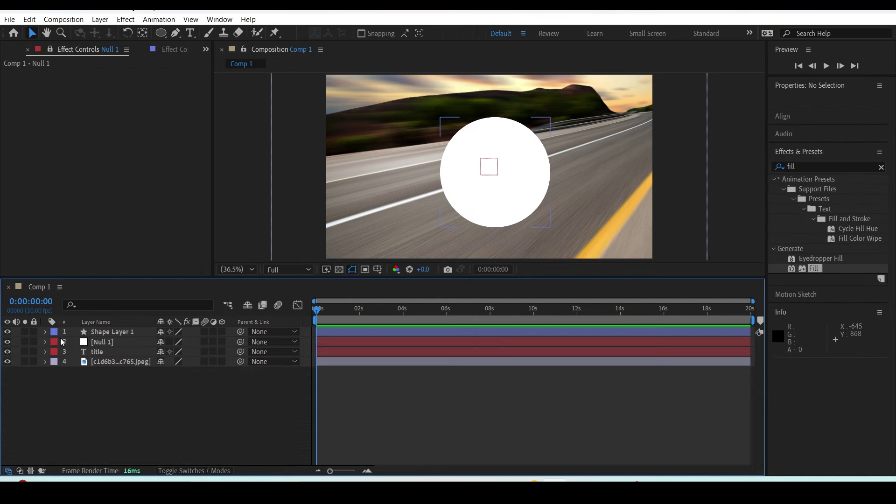
drag(119, 342, 118, 330)
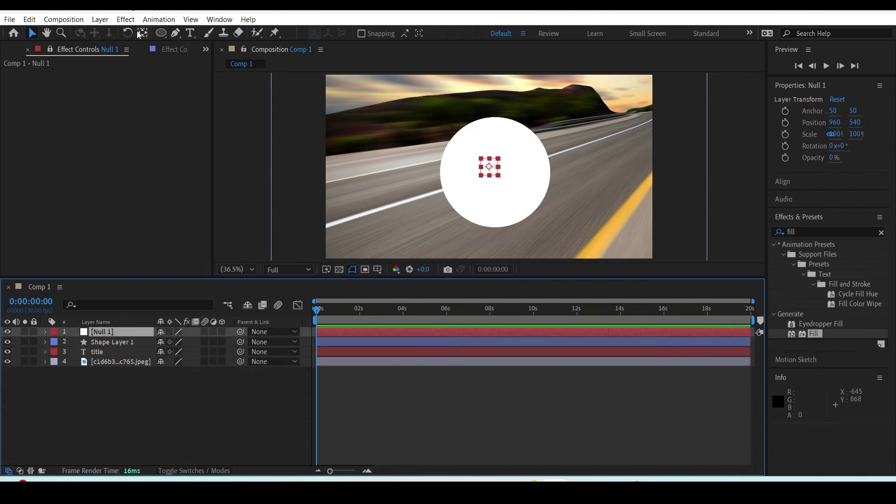
- Apply a Dropdown Menu Control (Item 1) to Null 1 and hide the shape, title and image layers
click(126, 19)
mouse_move(182, 189)
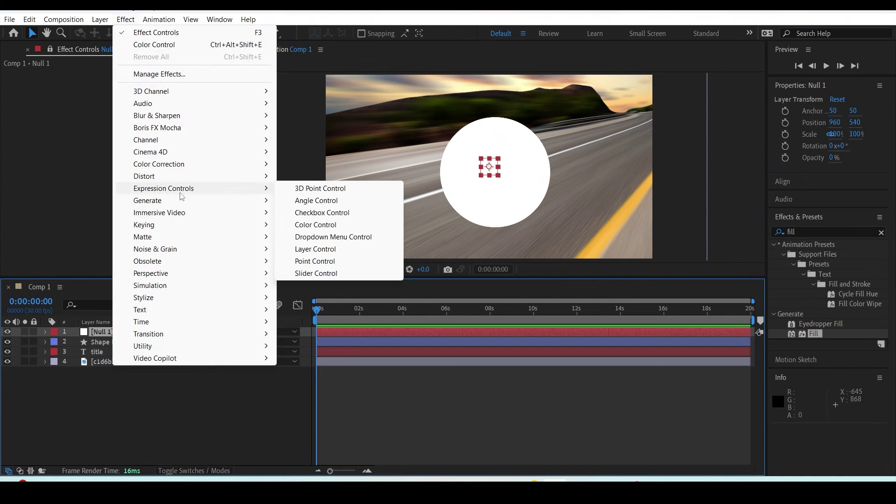
click(363, 238)
click(158, 84)
mouse_move(117, 376)
mouse_down()
mouse_move(25, 342)
mouse_move(7, 362)
mouse_up()
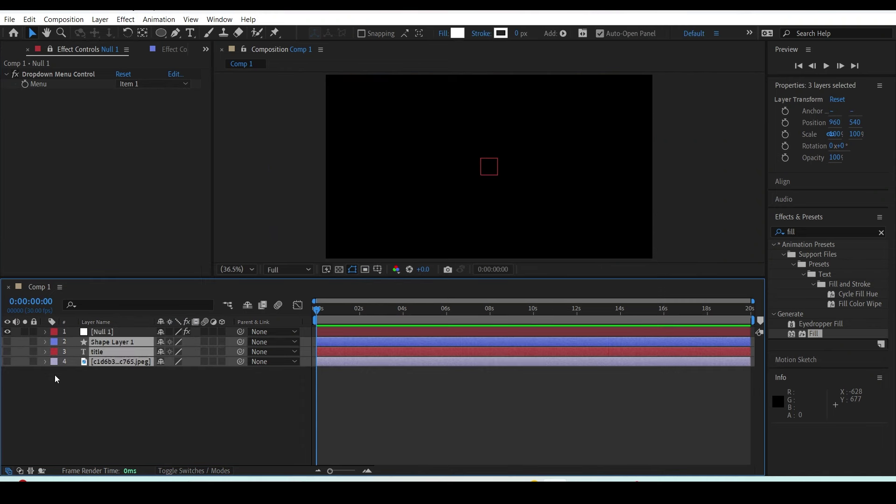
click(54, 375)
click(177, 76)
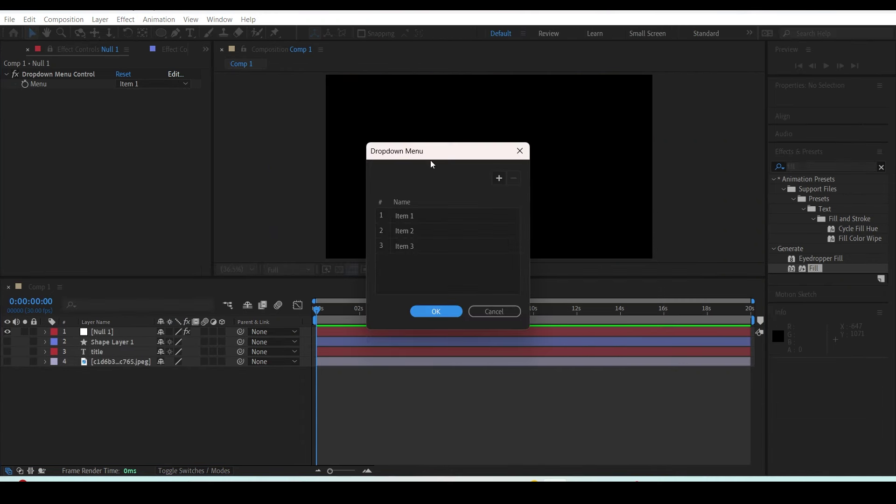
drag(430, 149, 286, 148)
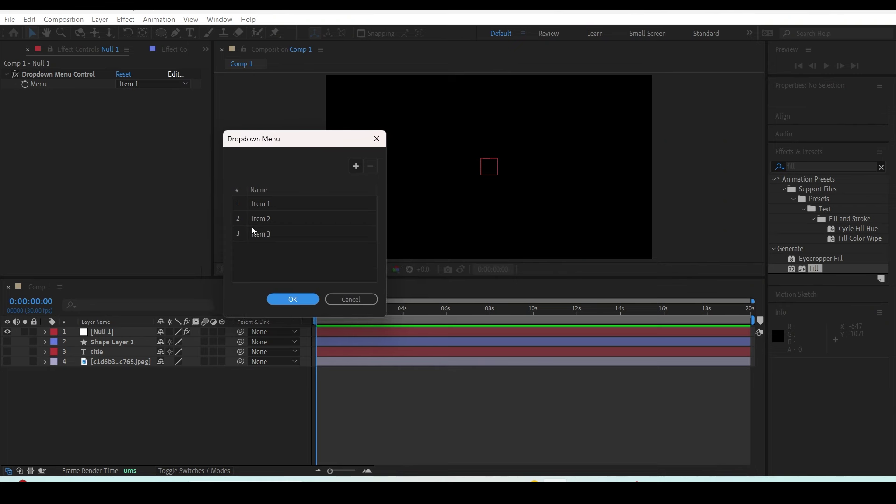
click(356, 166)
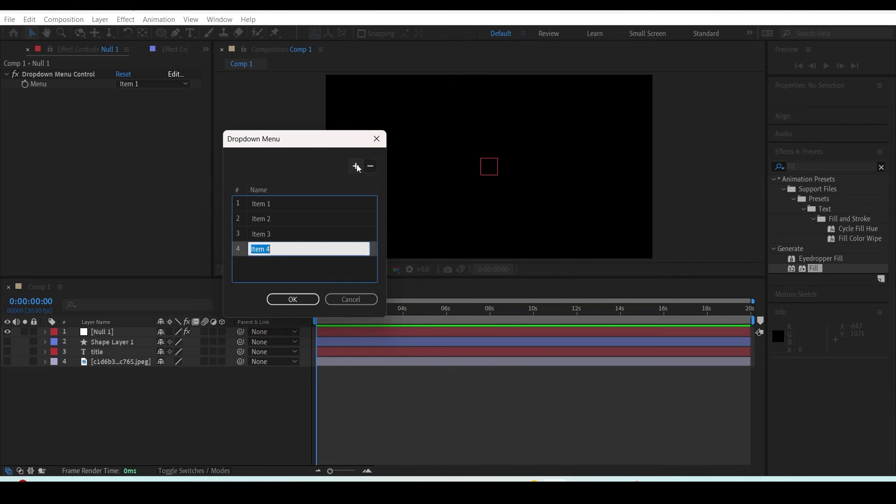
click(356, 166)
click(371, 170)
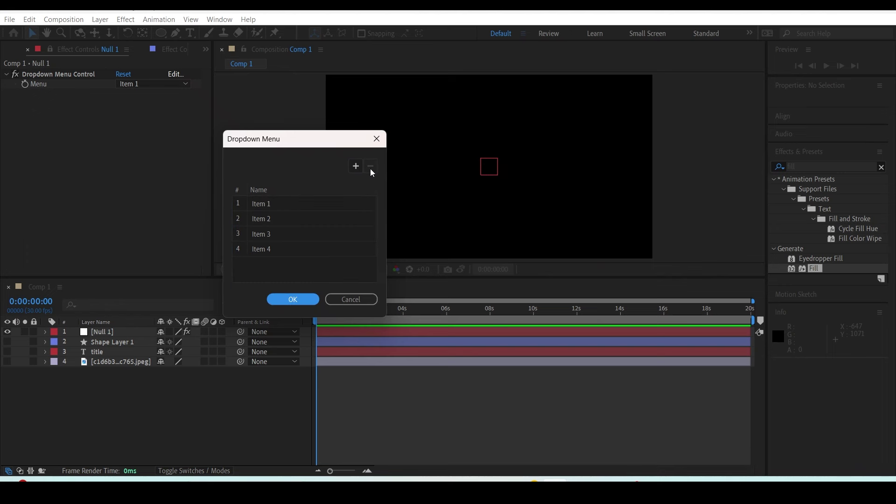
click(287, 247)
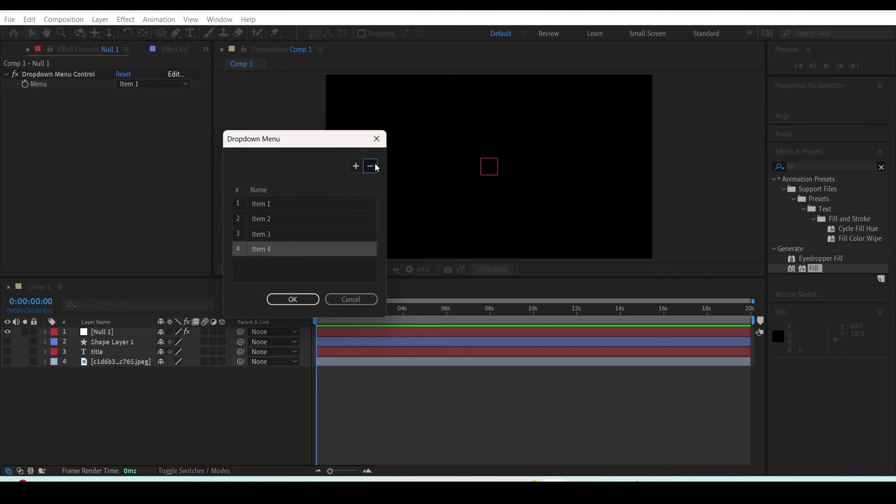
click(372, 166)
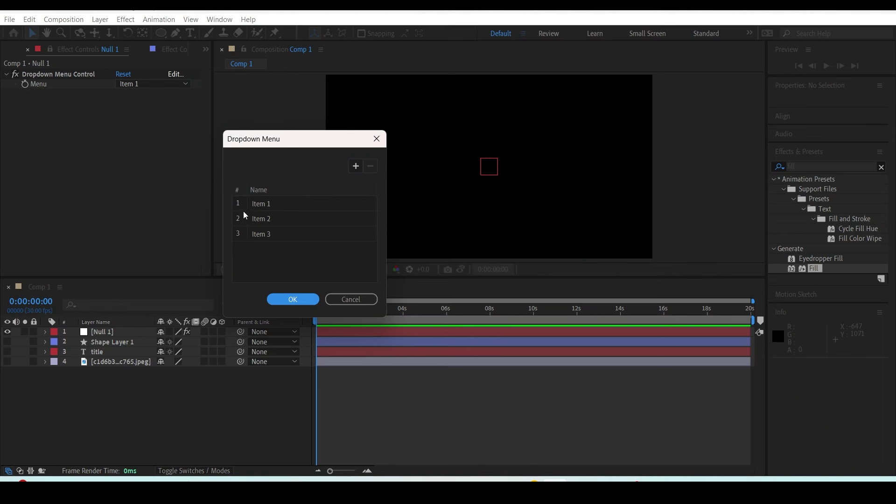
click(311, 299)
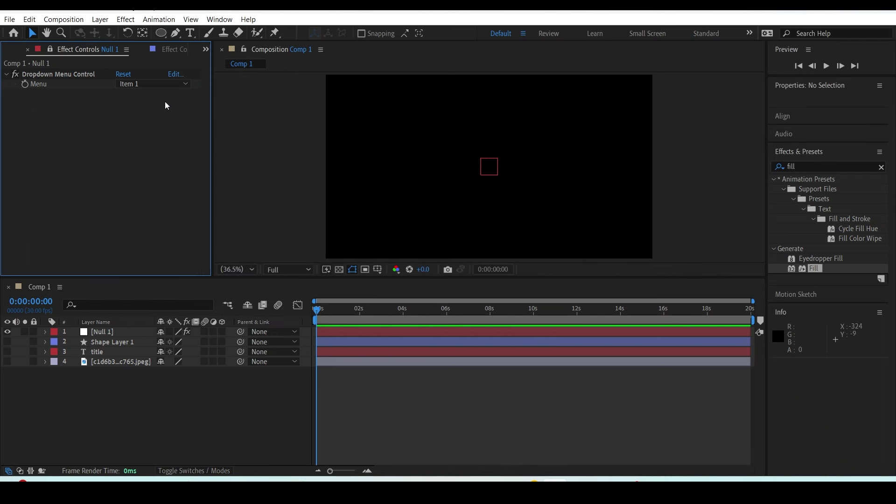
- Create a 'Design' text layer just above the composition centre with its anchor centred
click(190, 33)
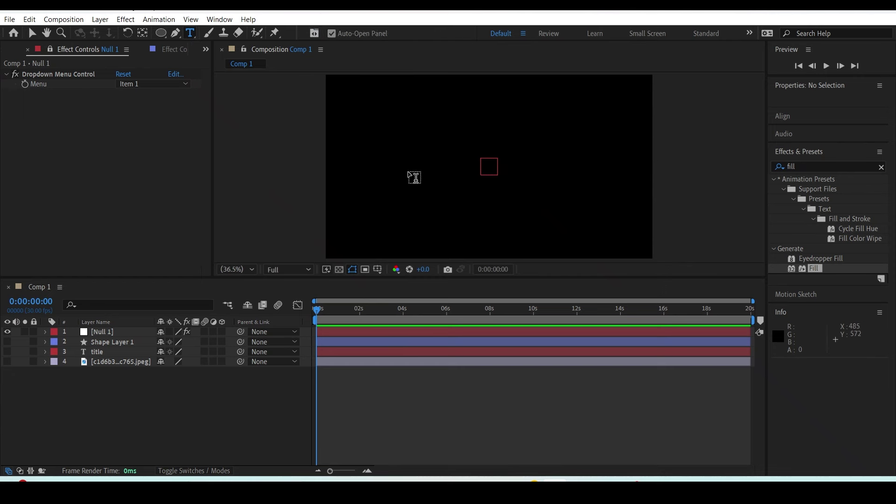
click(409, 171)
text(D)
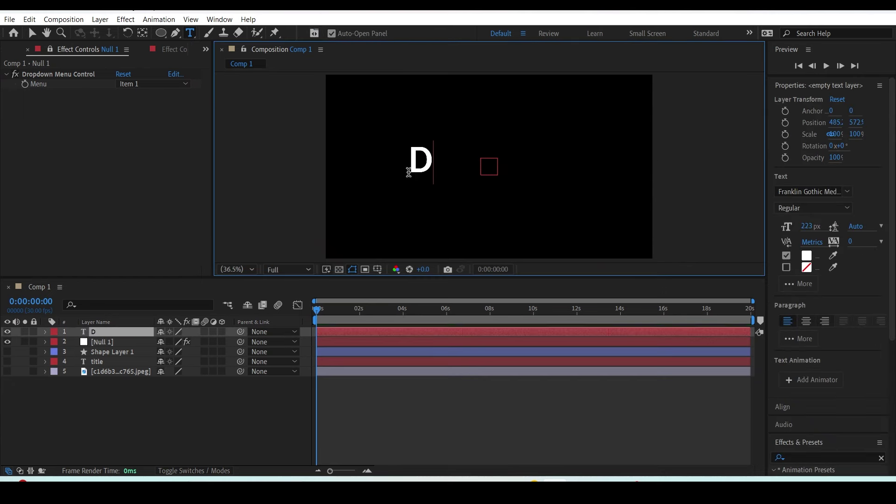
text(esign)
click(32, 33)
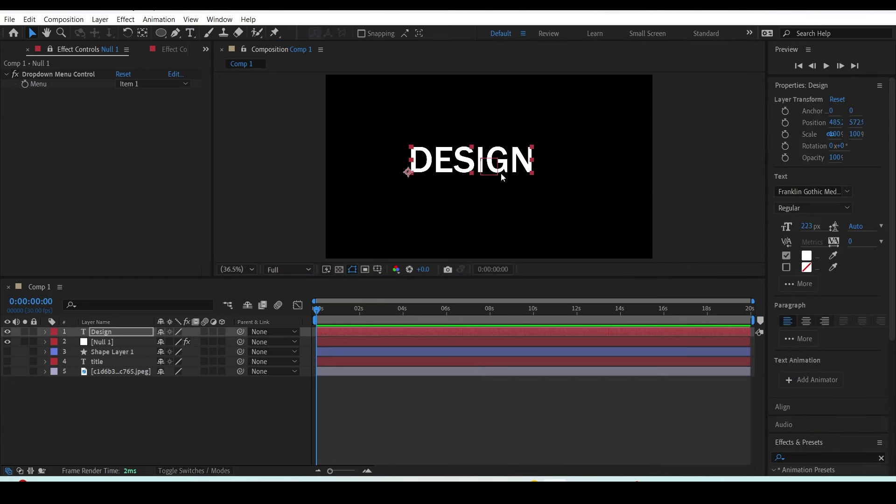
drag(500, 173, 519, 153)
key(ctrl+alt+Home)
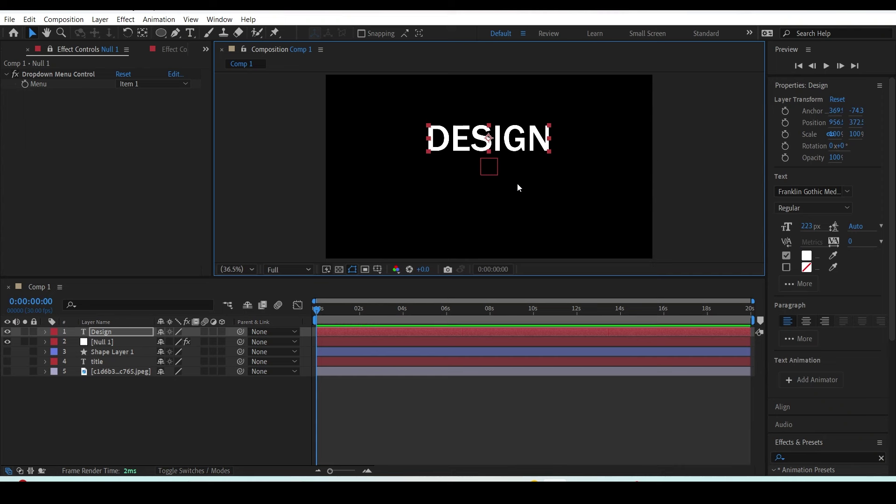
- Duplicate the Design layer, move the copy below it and retype it as 'Motion'
key(ctrl+d)
drag(507, 147, 507, 204)
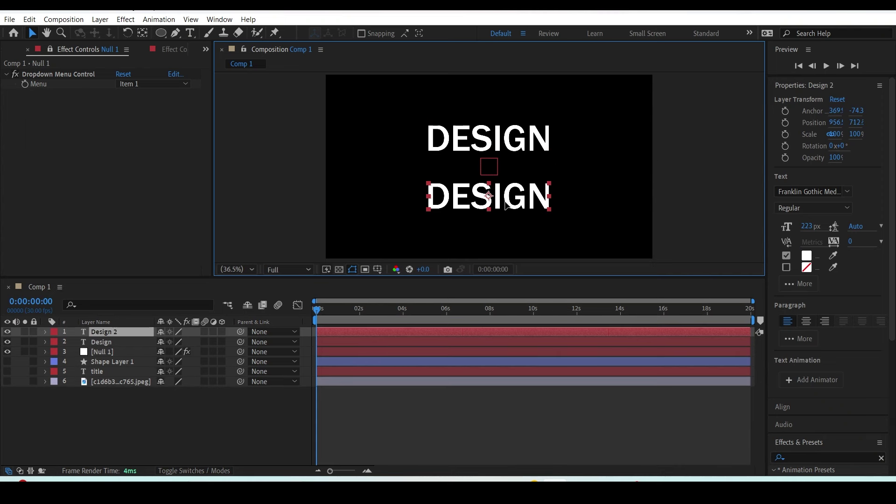
double_click(505, 202)
text(Motion)
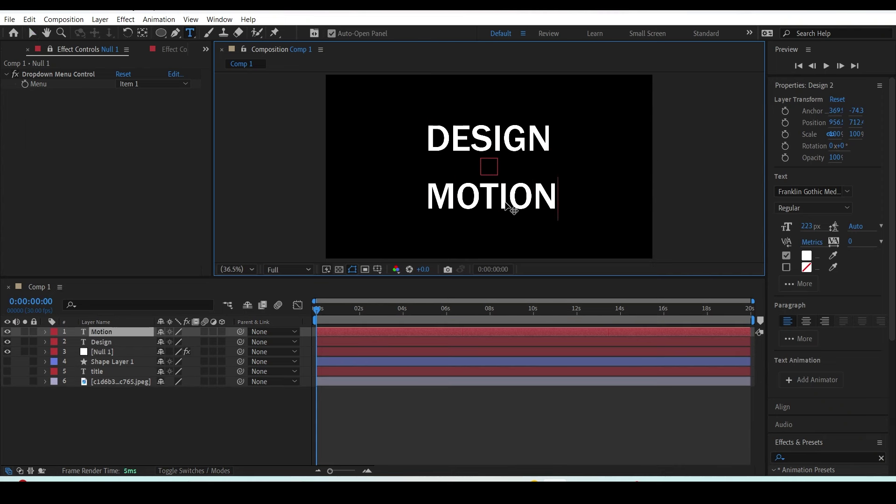
click(288, 433)
click(119, 345)
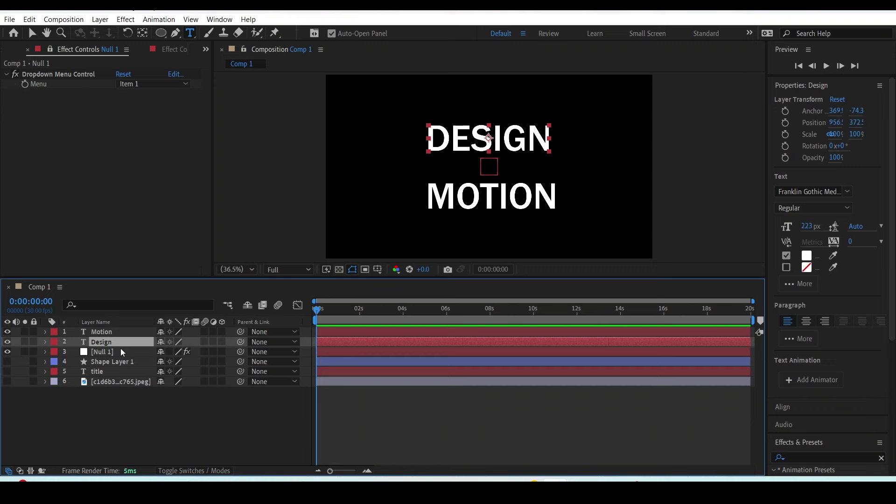
right_click(113, 341)
- Rename the Design text layer to '1'
click(143, 307)
text(1)
key(Return)
- Rename the Motion text layer to '2', then select both text layers
click(131, 322)
right_click(104, 333)
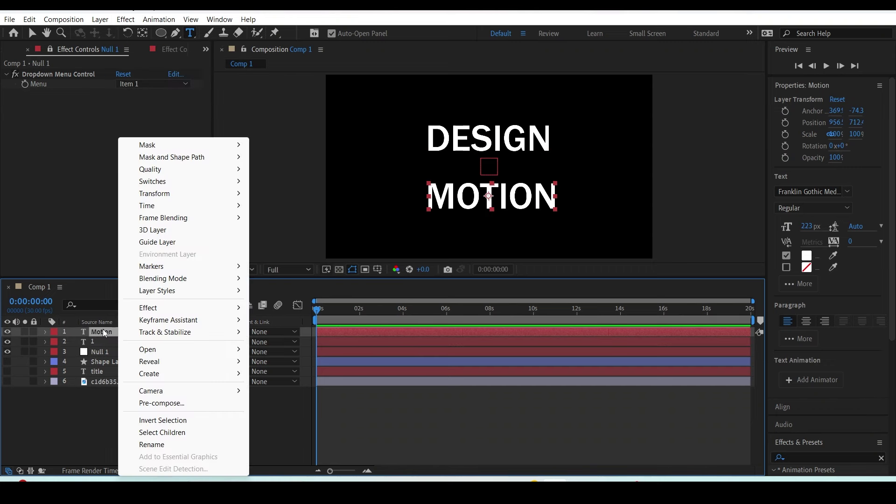
right_click(103, 333)
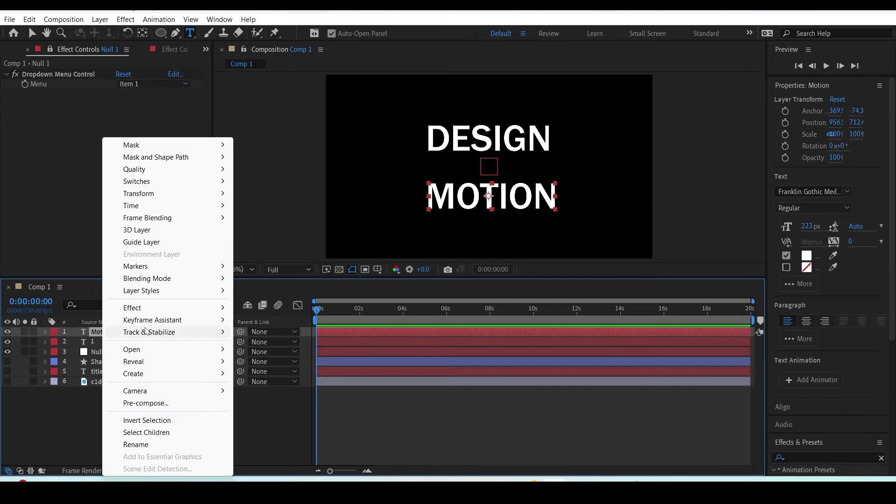
click(134, 445)
text(2)
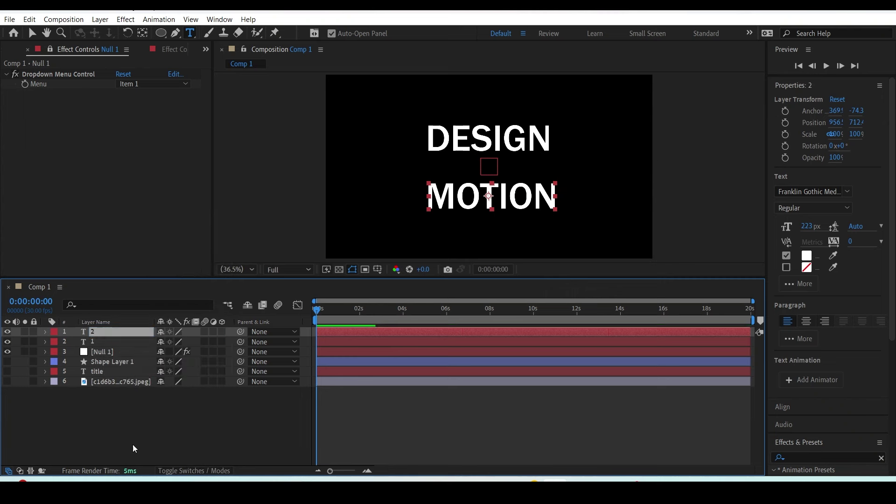
click(260, 433)
text(fill)
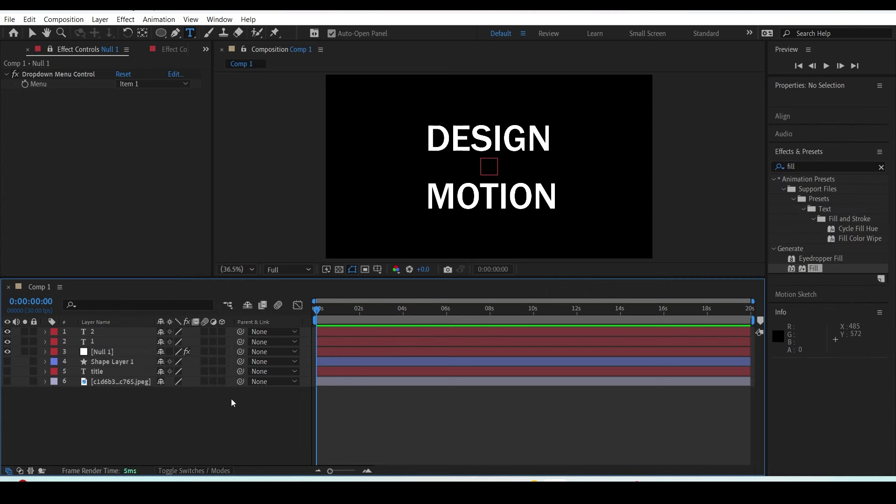
click(116, 343)
shift+click(110, 329)
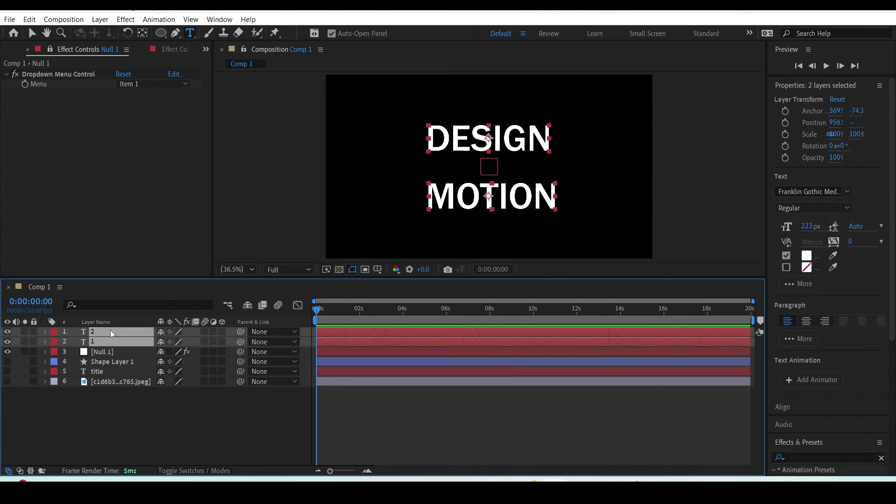
- Reveal the text layers' Opacity, keep the dropdown on Item 1, and add an expression to layer 1's Opacity
key(t)
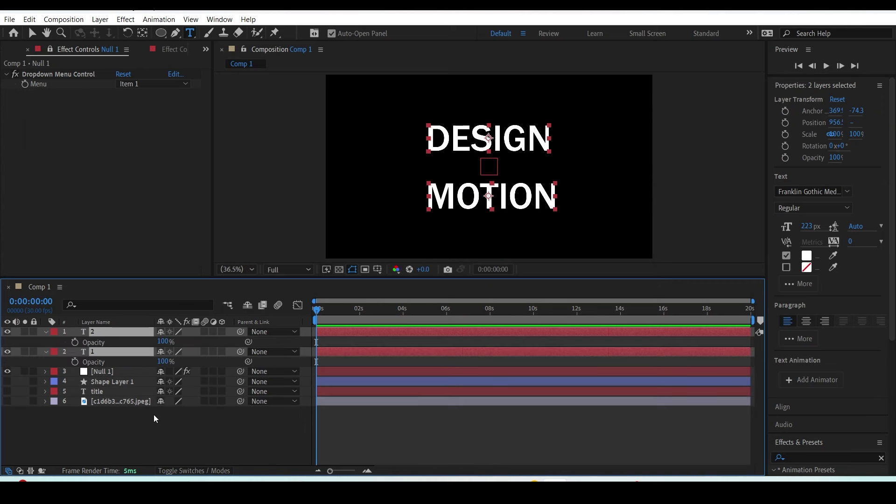
click(153, 431)
click(94, 351)
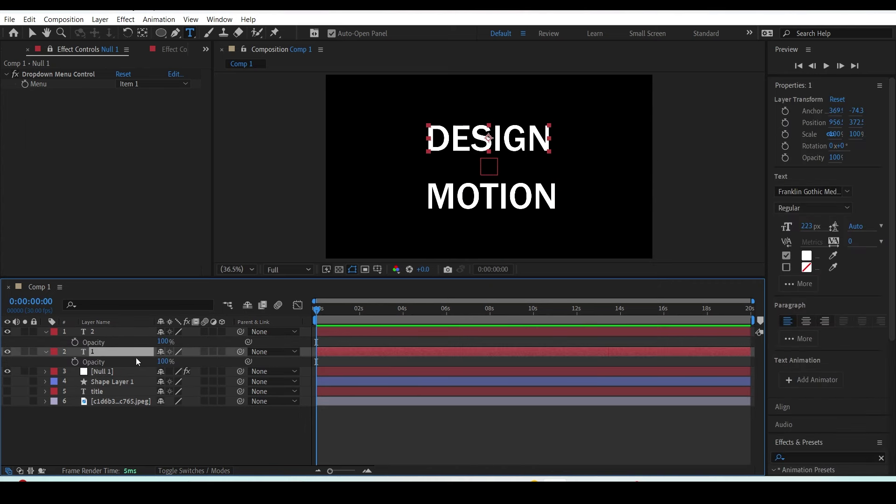
click(163, 84)
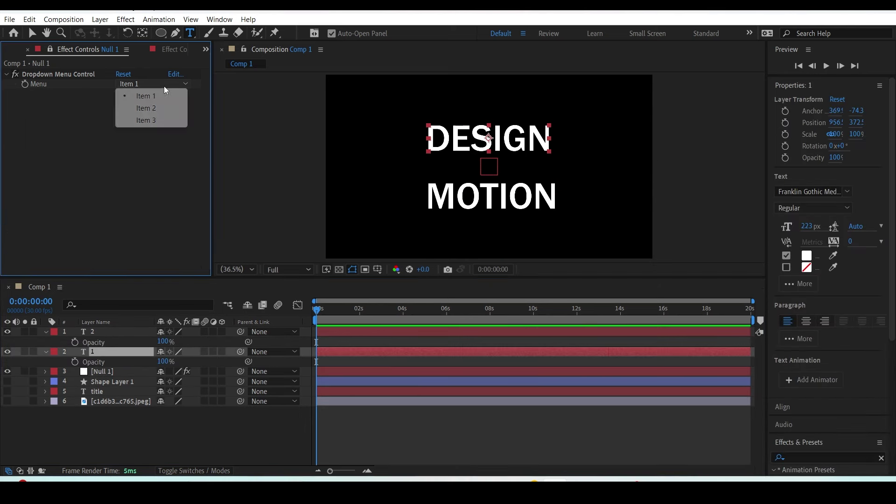
click(176, 157)
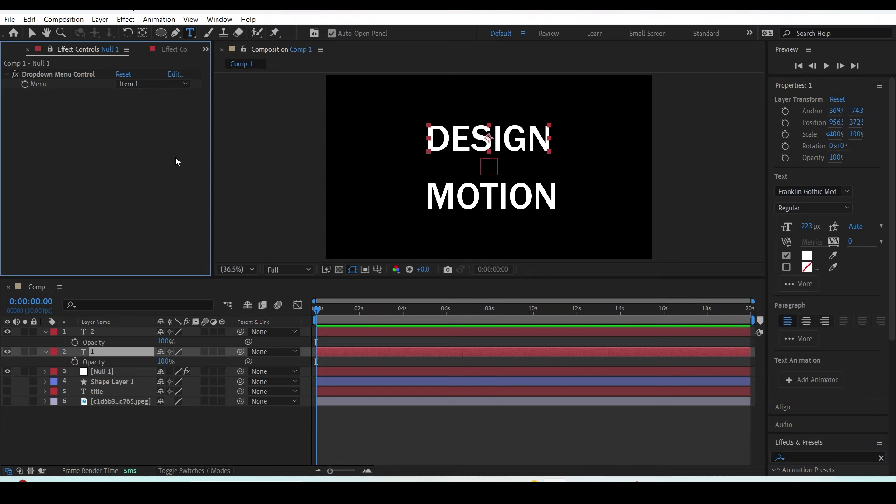
click(163, 84)
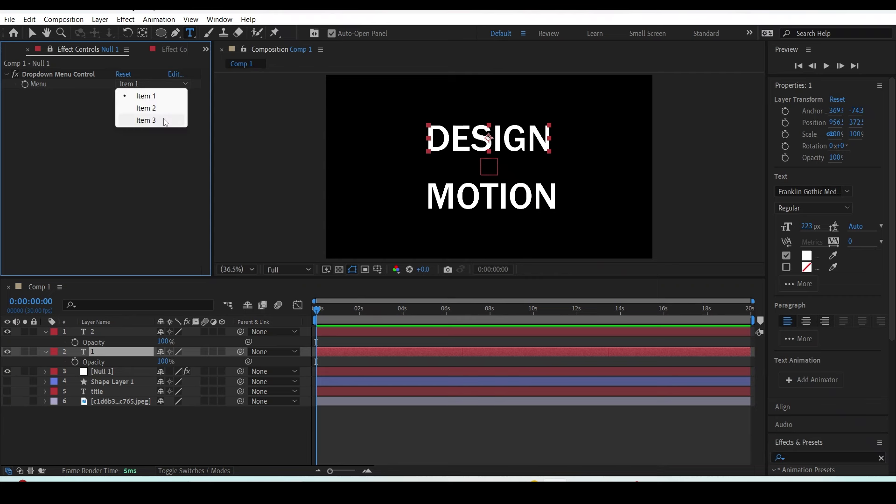
click(163, 147)
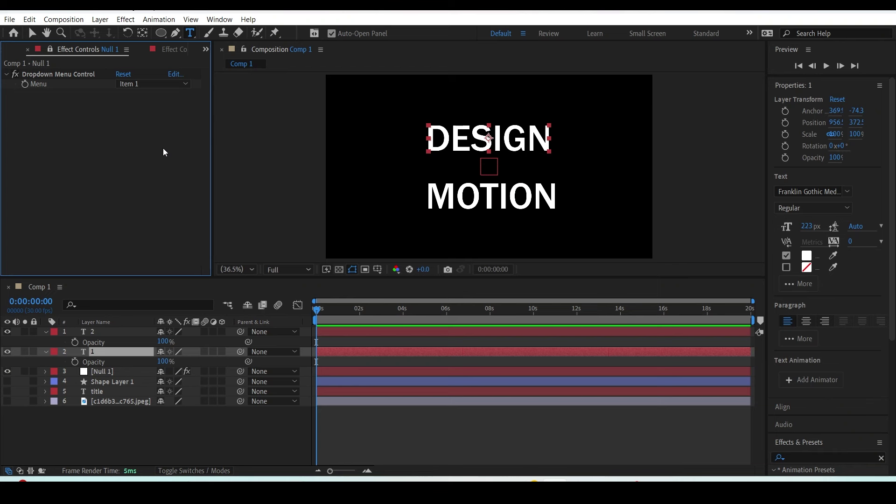
click(276, 437)
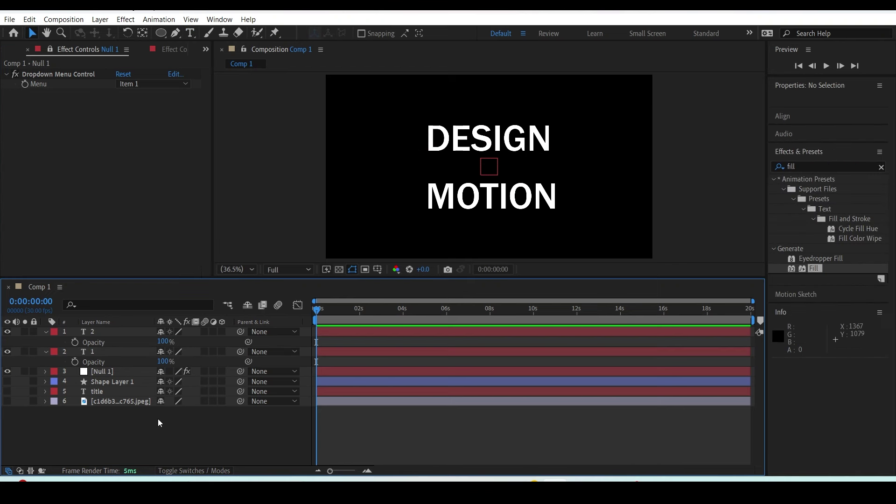
alt+click(73, 360)
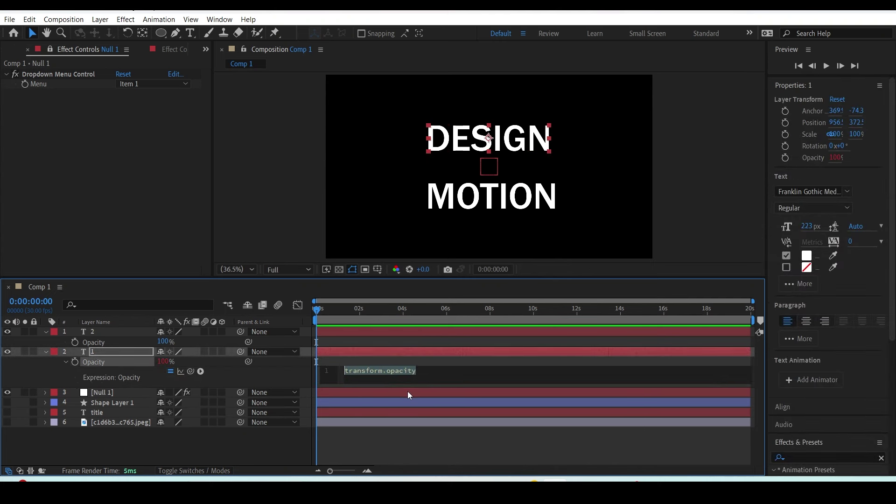
- Write DESIGN's Opacity expression as if(Null 1 Menu==1){100}else{0}
text(if()
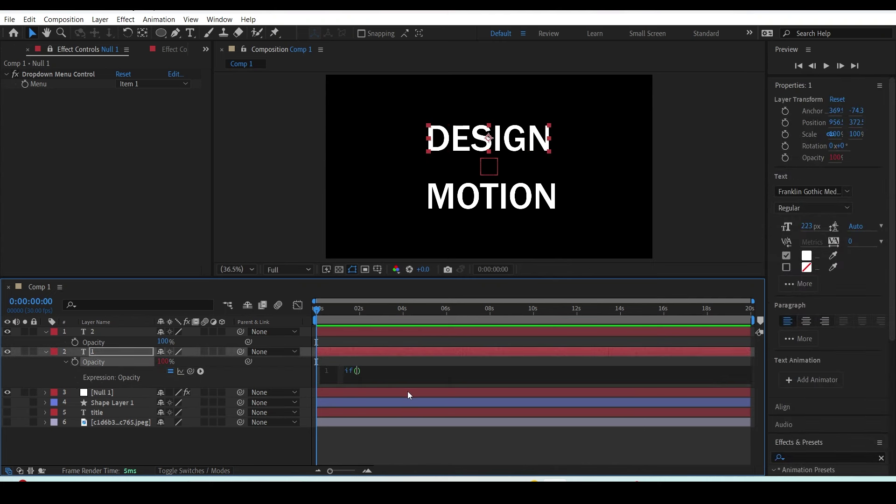
drag(190, 372, 60, 89)
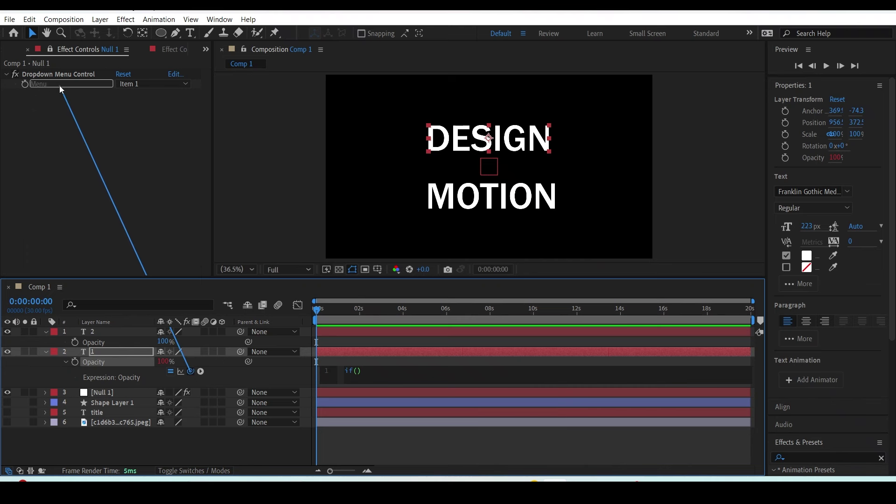
drag(60, 89, 60, 90)
click(156, 84)
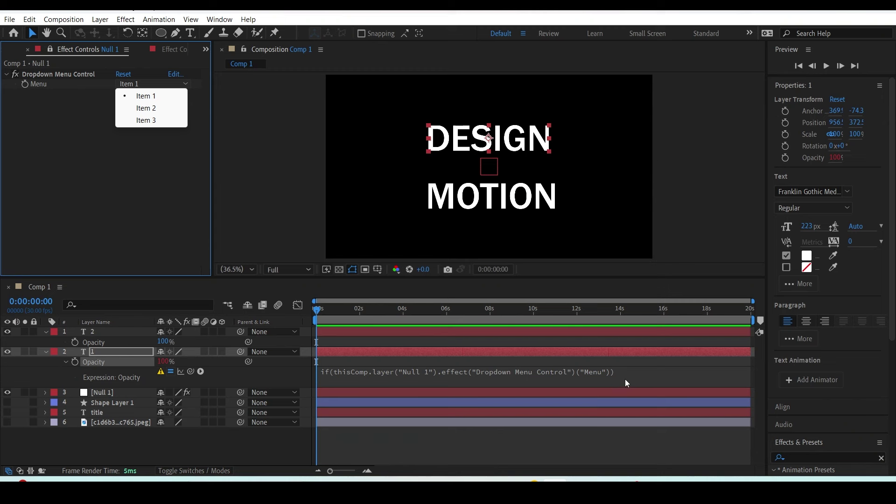
click(637, 374)
key(BackSpace)
text(==1){100}else{0})
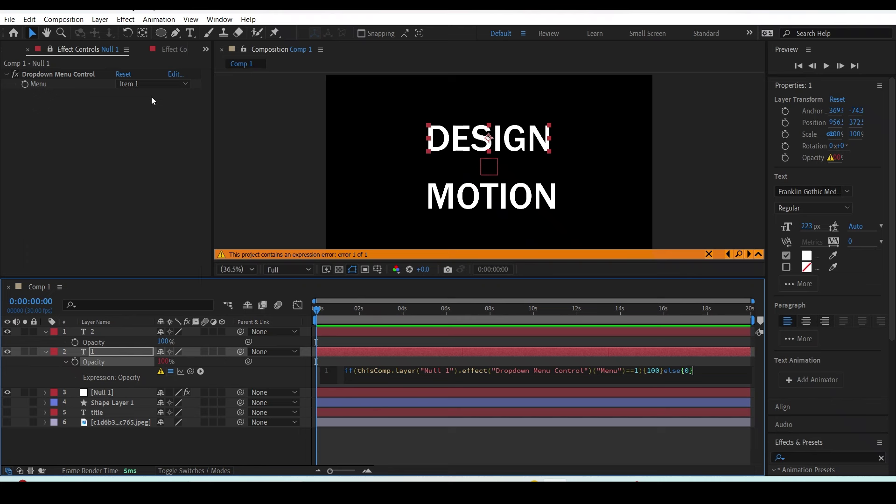
click(158, 84)
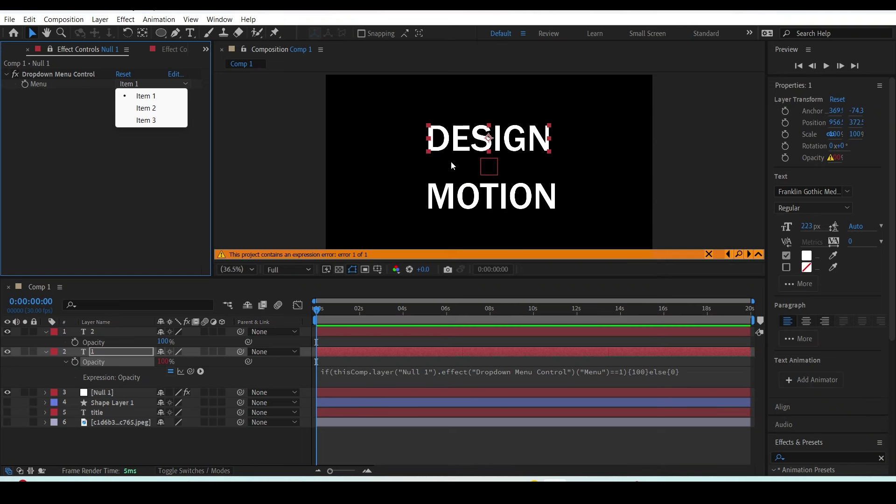
click(481, 450)
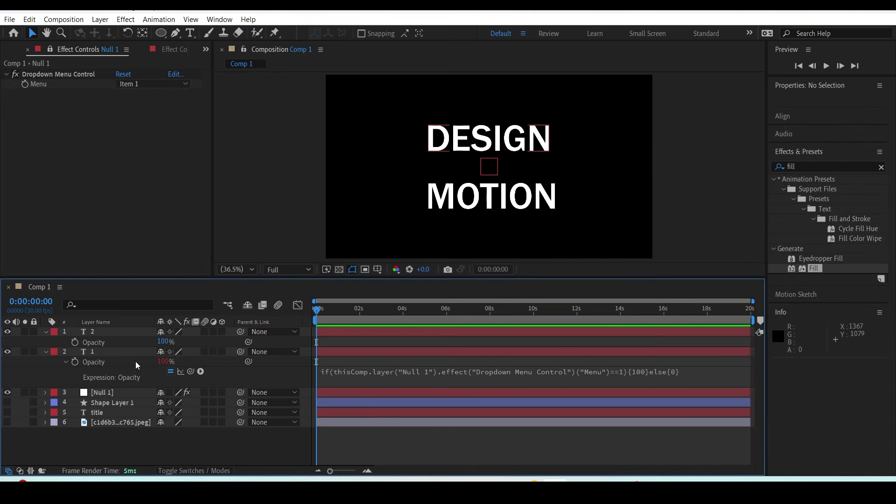
- Copy DESIGN's opacity expression and switch Null 1's Menu to Item 2
click(106, 330)
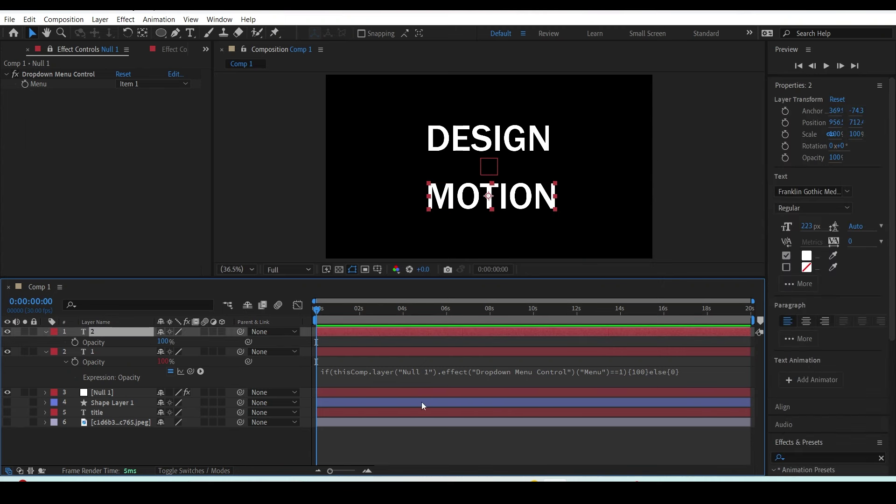
click(445, 371)
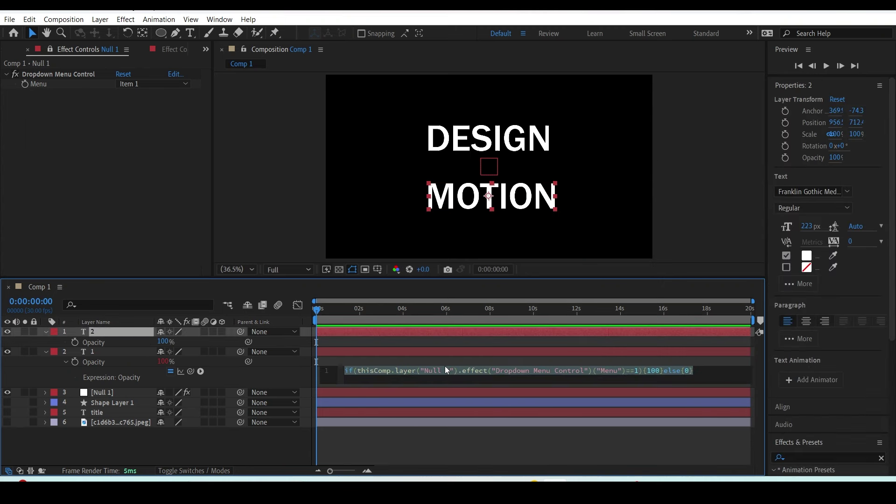
click(270, 359)
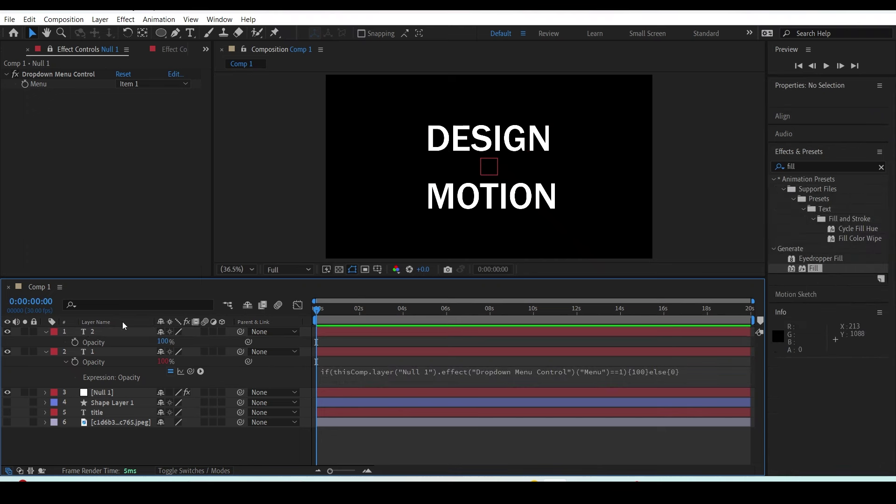
click(158, 84)
click(161, 109)
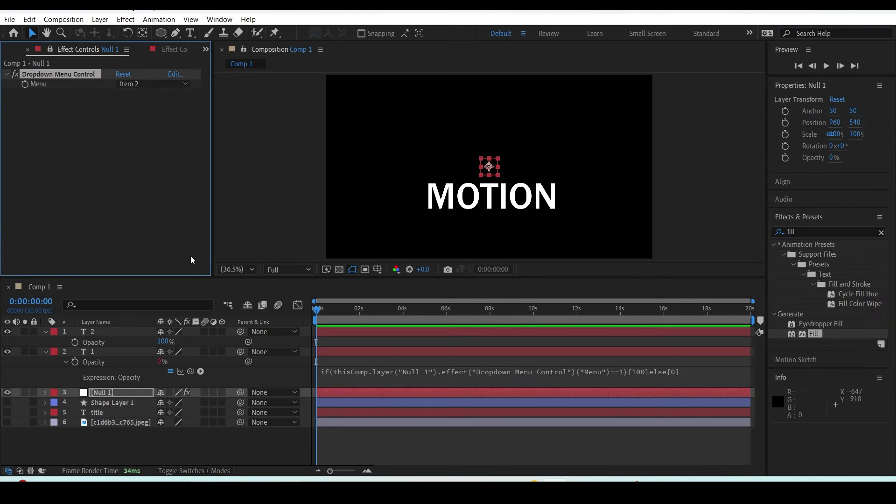
- Paste the expression onto MOTION's Opacity and change the comparison to ==2
click(111, 333)
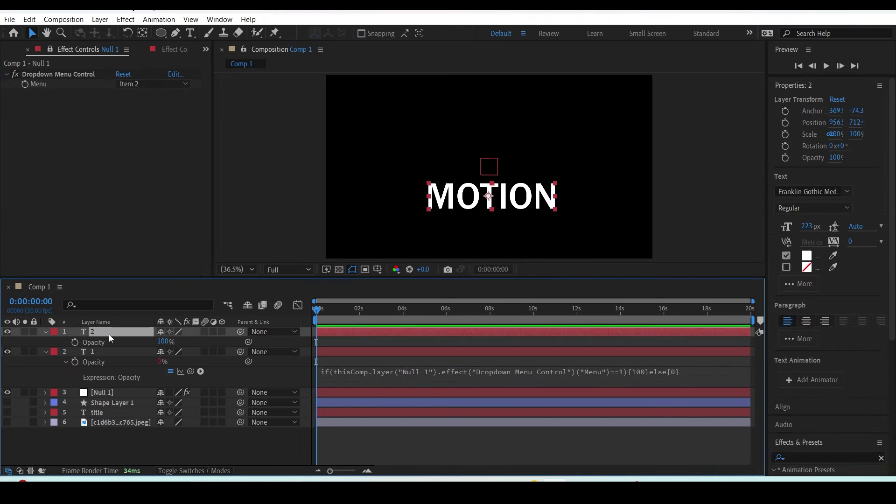
alt+click(76, 341)
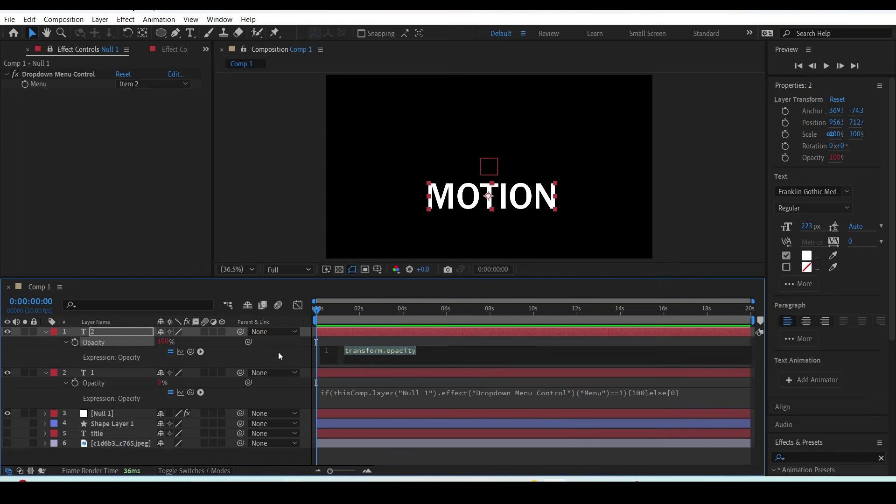
text(if(thisComp.layer("Null 1").effect("Dropdown Menu Control")("Menu")==1){100}else{0})
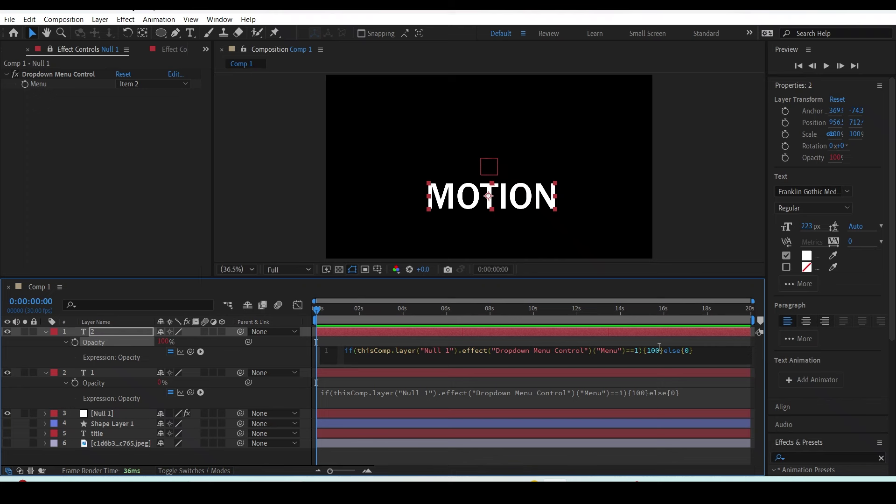
key(BackSpace)
text(2)
click(271, 386)
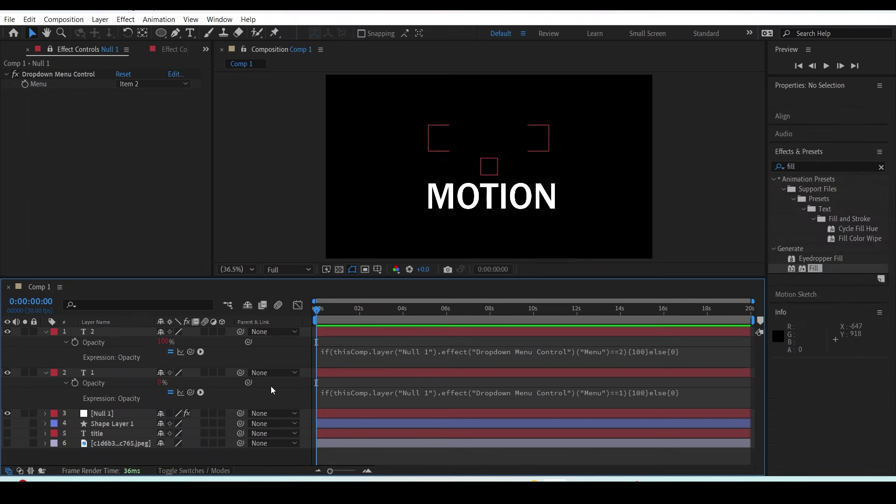
- Test the Menu at Item 1 and Item 2, then open and cancel the item-name editor
click(155, 83)
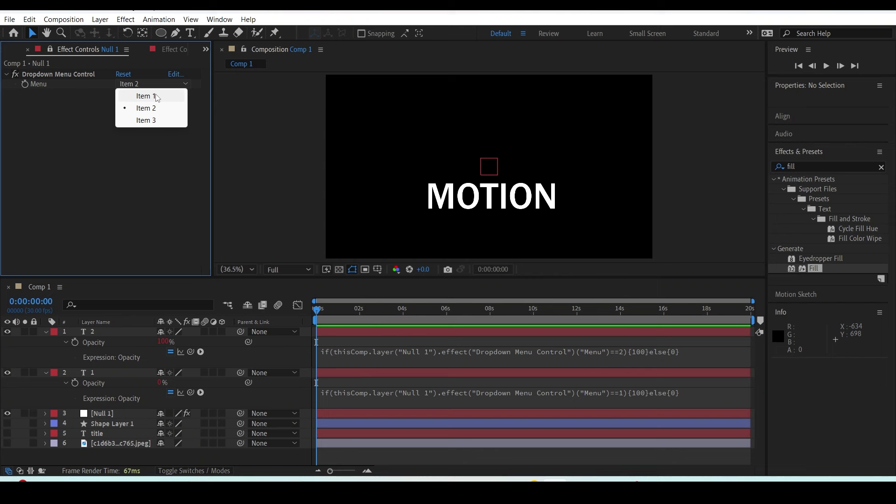
click(157, 96)
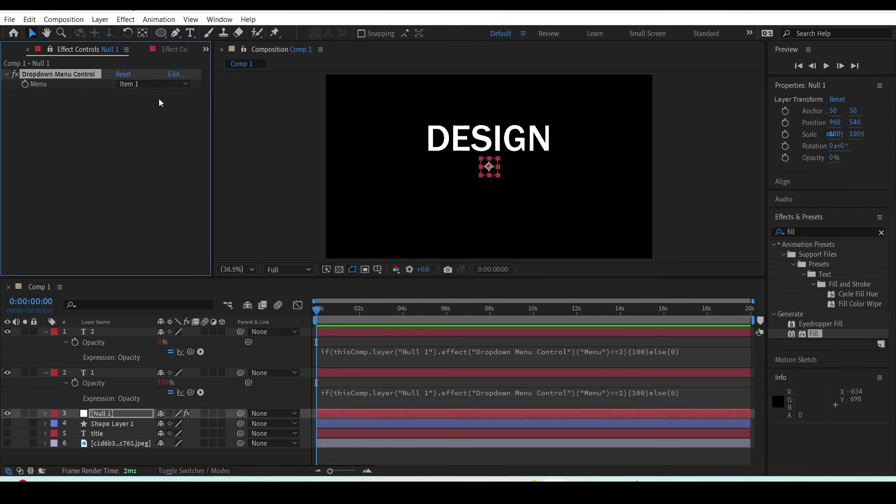
click(156, 85)
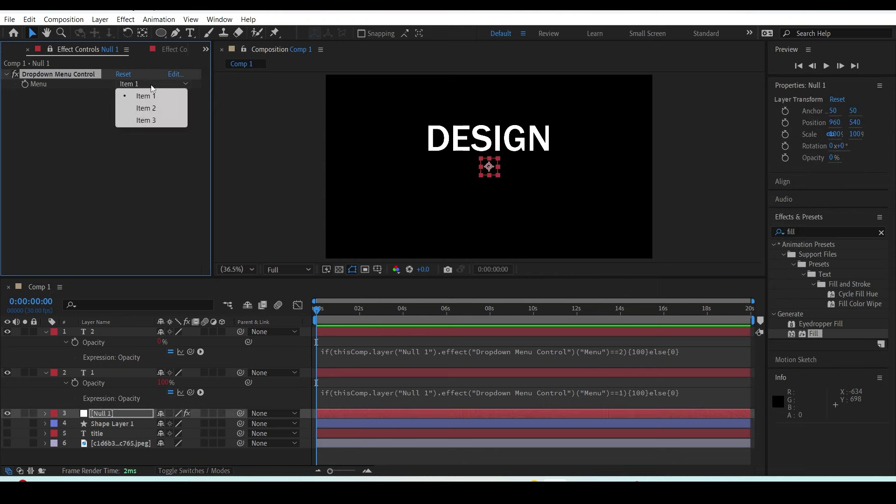
click(158, 109)
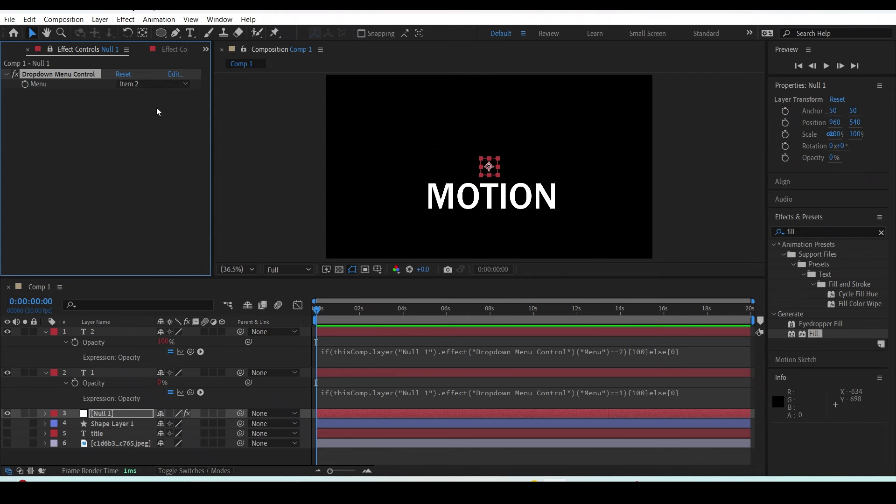
click(144, 84)
click(176, 74)
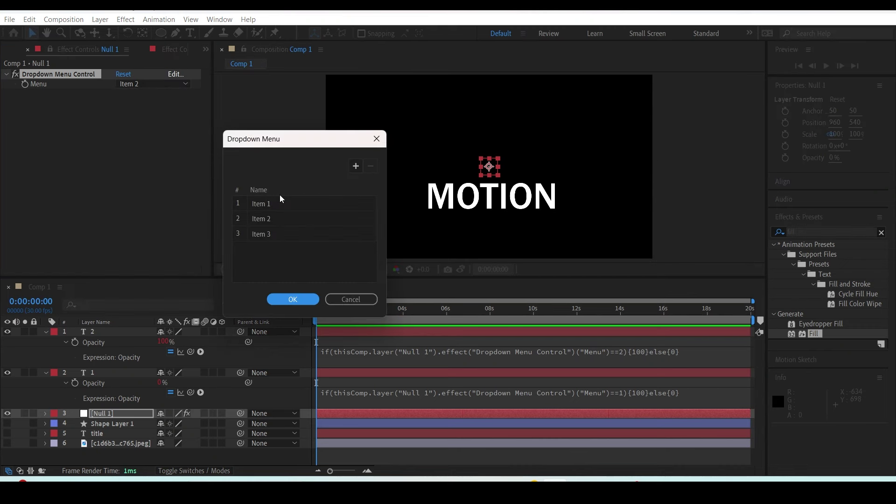
click(363, 301)
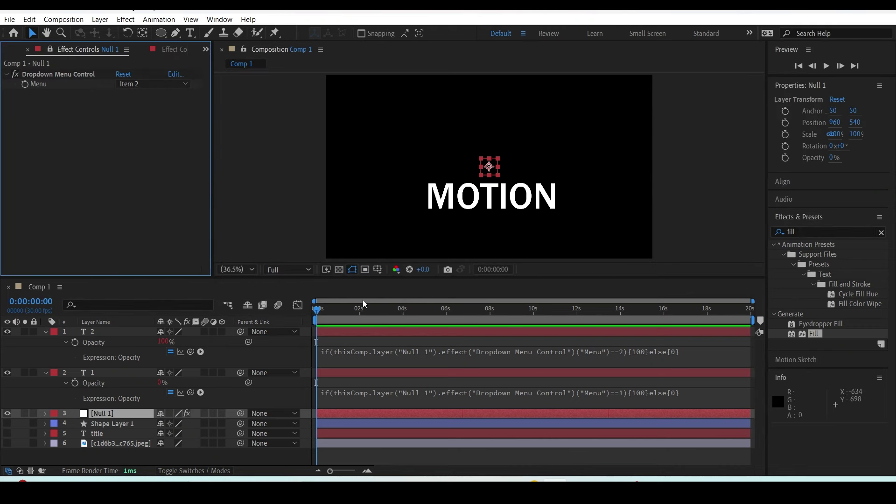
- Delete the DESIGN and MOTION text layers
click(116, 373)
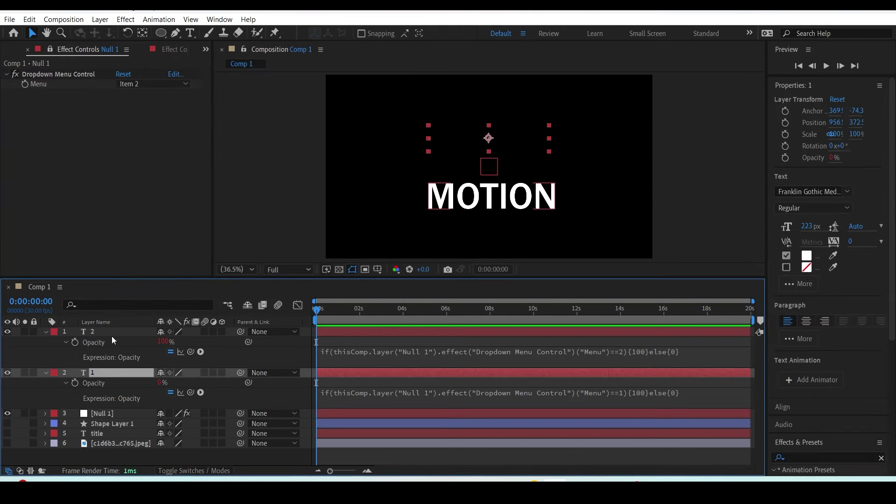
ctrl+click(107, 332)
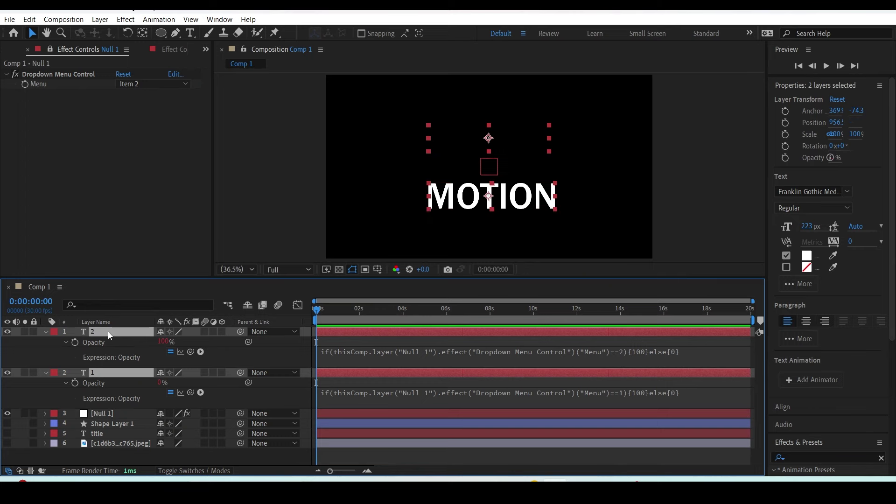
key(Delete)
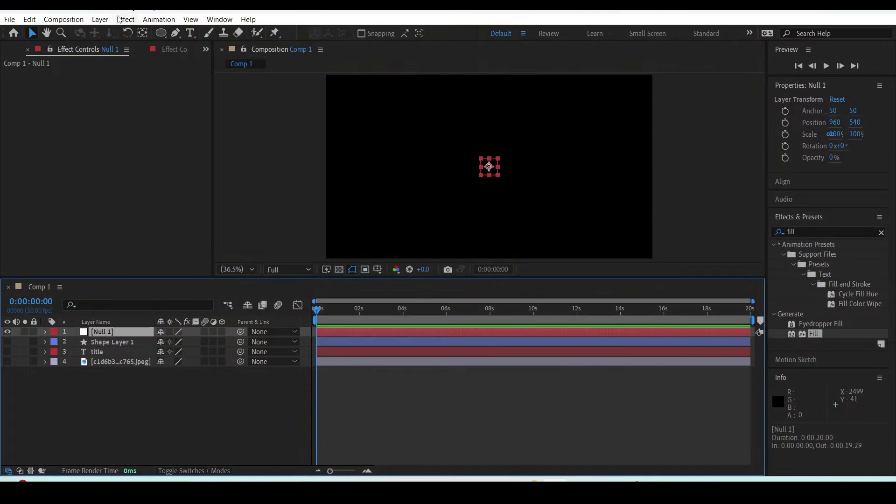
- Apply an Expression Controls Layer Control to Null 1
click(125, 19)
mouse_move(243, 189)
click(305, 250)
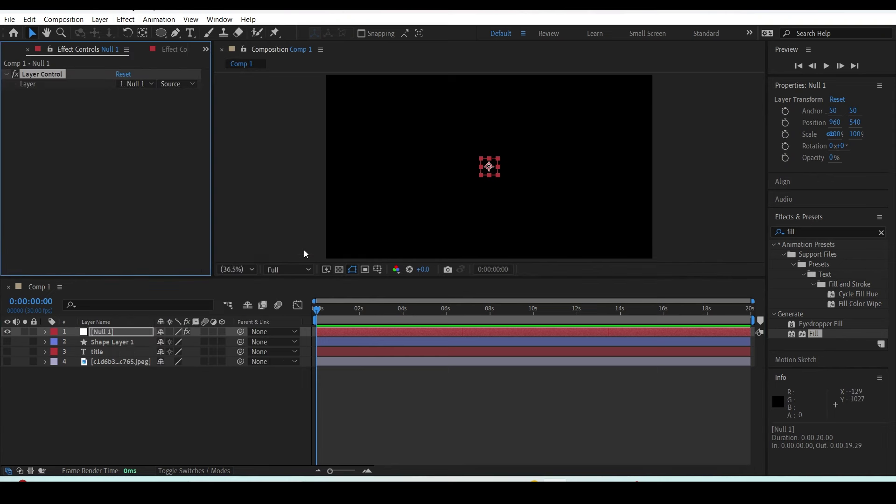
click(377, 405)
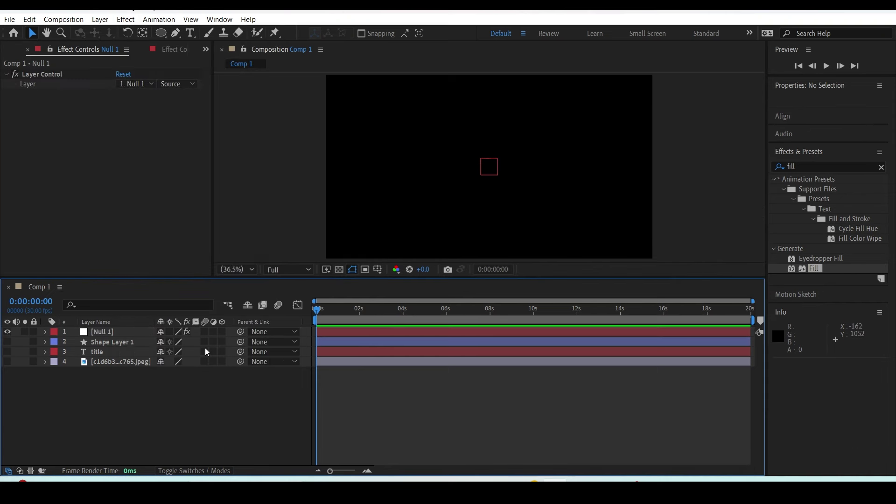
click(105, 333)
- Draw a small circle in the upper left with red fill FF0000
click(265, 390)
drag(161, 32, 209, 52)
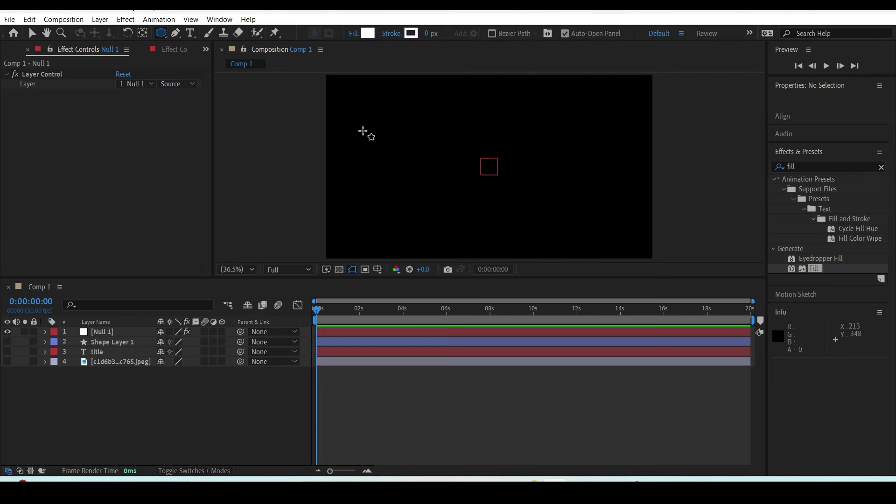
drag(366, 136, 401, 146)
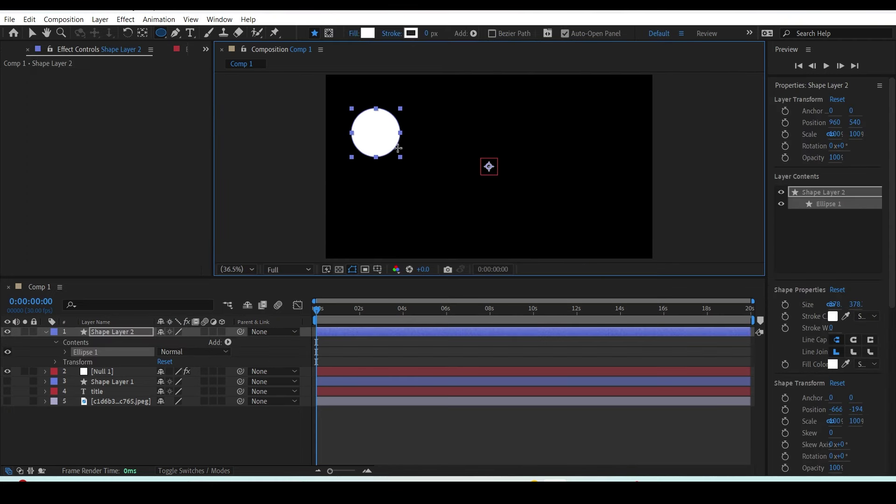
drag(402, 146, 394, 147)
click(372, 32)
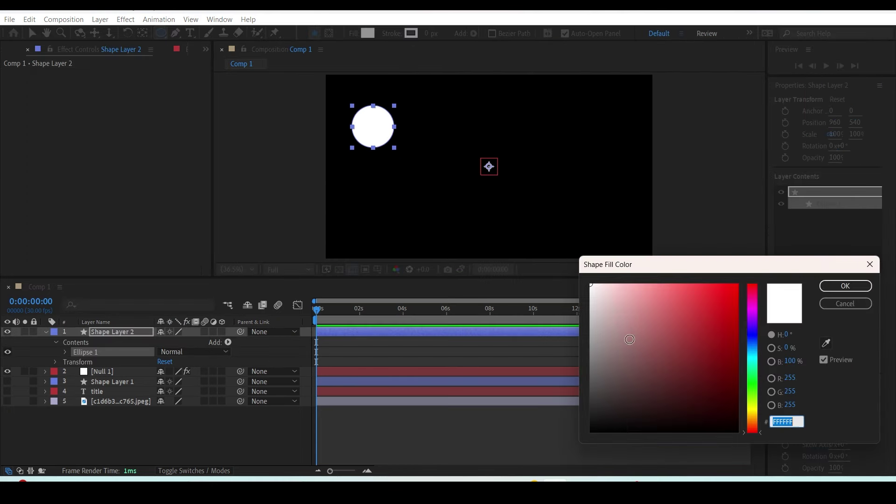
text(FF0000)
key(Return)
- Draw a yellow-gold square at the lower right and move Null 1 to the top of the stack
key(q)
mouse_move(518, 141)
mouse_down()
mouse_move(599, 228)
mouse_move(631, 234)
mouse_up()
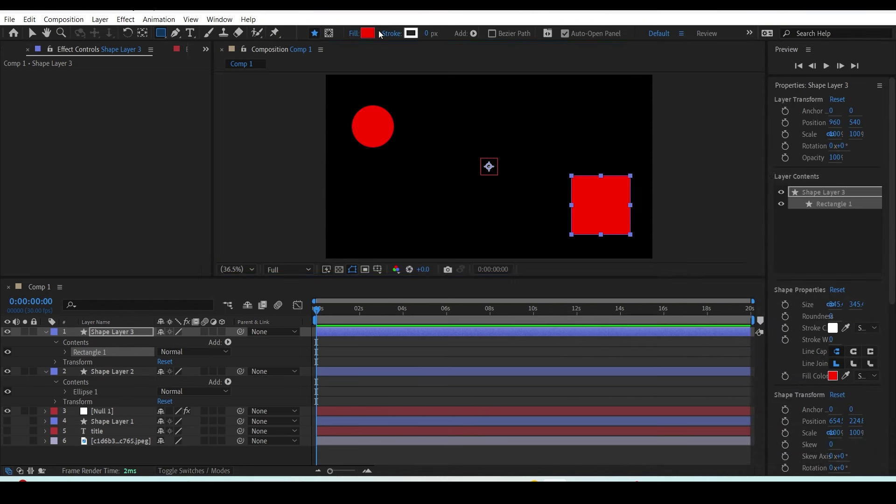
click(368, 33)
click(756, 408)
drag(716, 350, 715, 285)
click(757, 412)
click(832, 286)
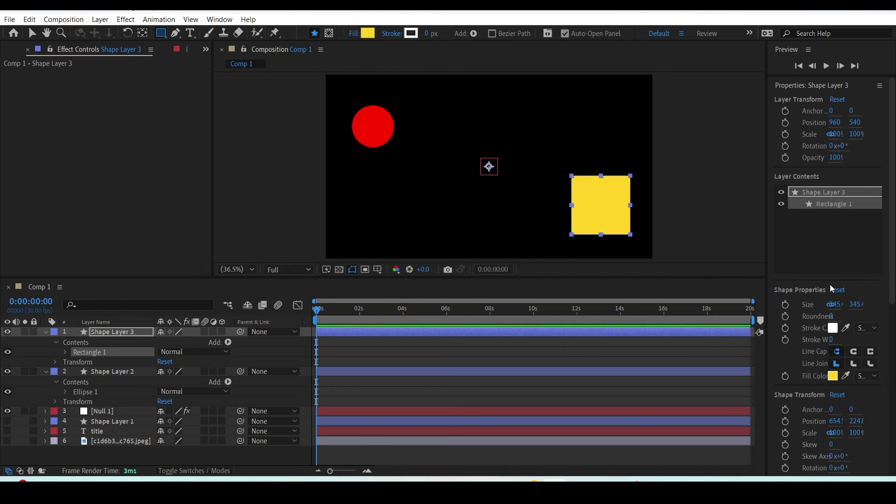
key(v)
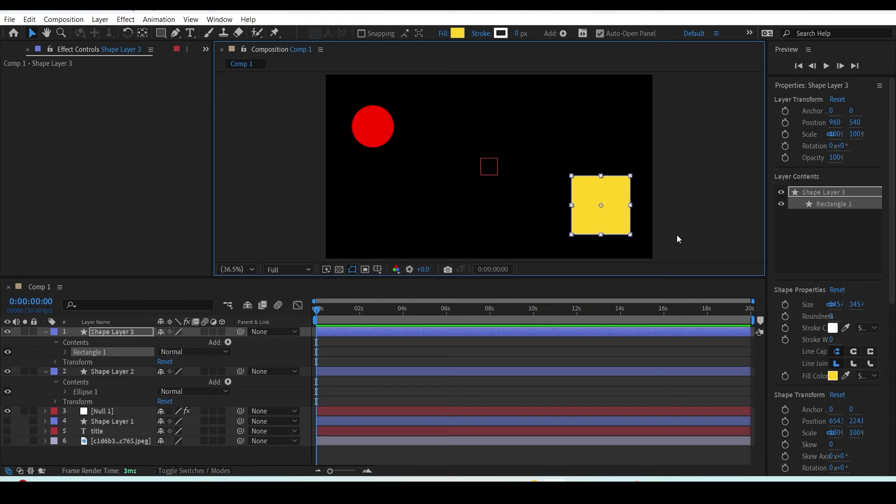
mouse_move(114, 411)
mouse_down()
mouse_move(98, 323)
mouse_move(104, 331)
mouse_up()
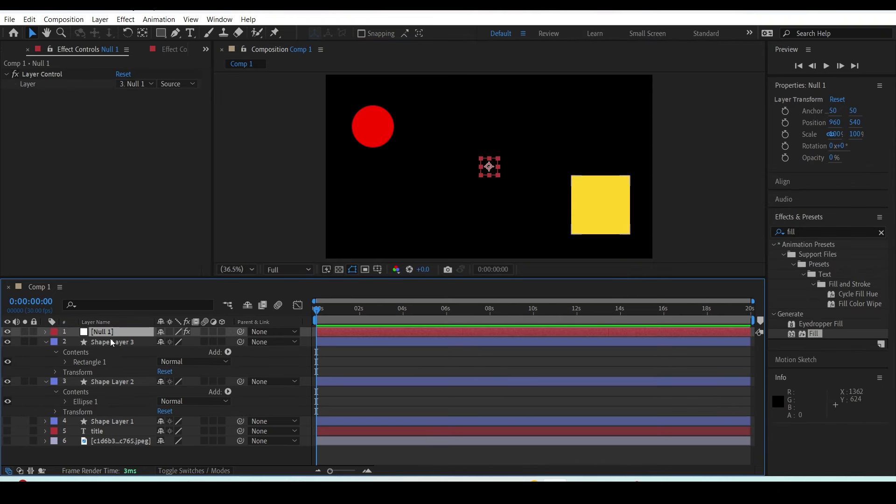
- Show Position for both shape layers while keeping Null 1's effect controls visible
click(111, 339)
ctrl+click(105, 379)
key(p)
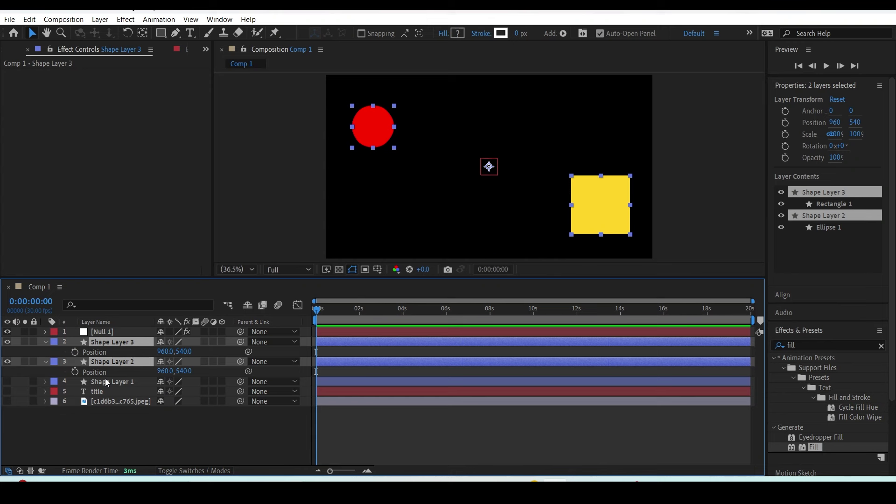
click(118, 332)
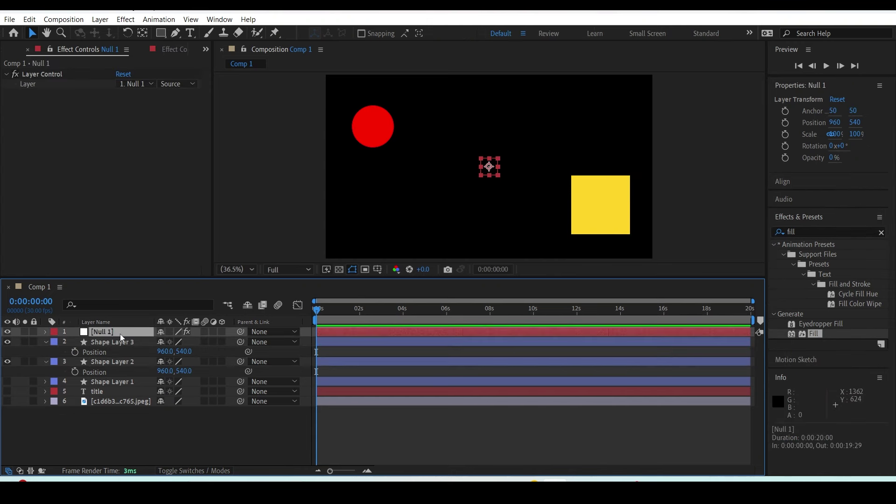
click(50, 49)
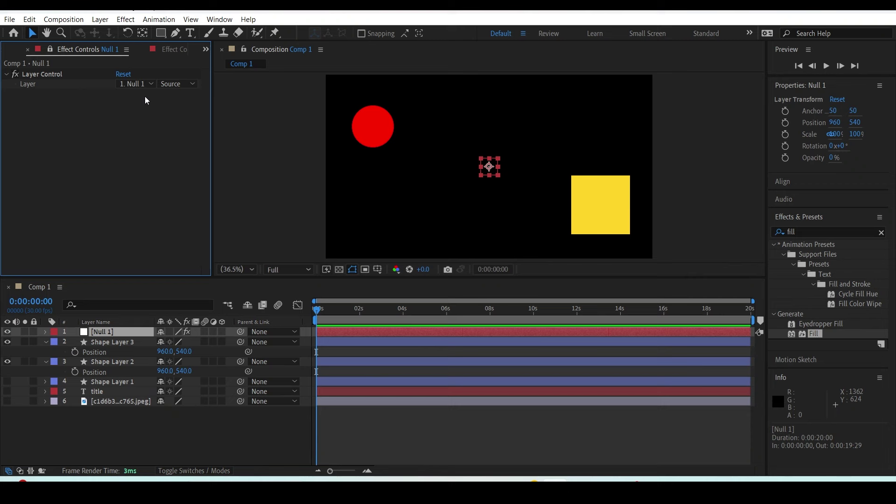
- Give Shape Layer 3's Position an expression pick-whipped to Layer Control's Layer with .position
alt+click(75, 353)
drag(190, 361, 48, 88)
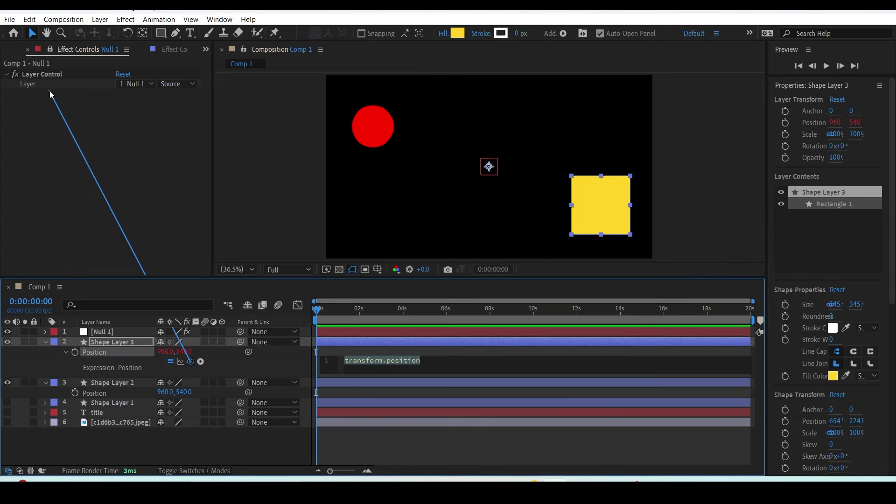
drag(47, 88, 47, 89)
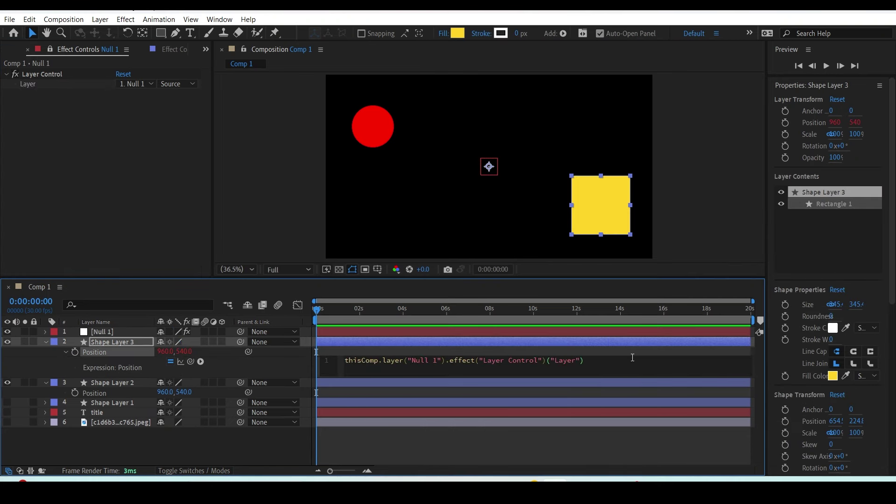
text(.position)
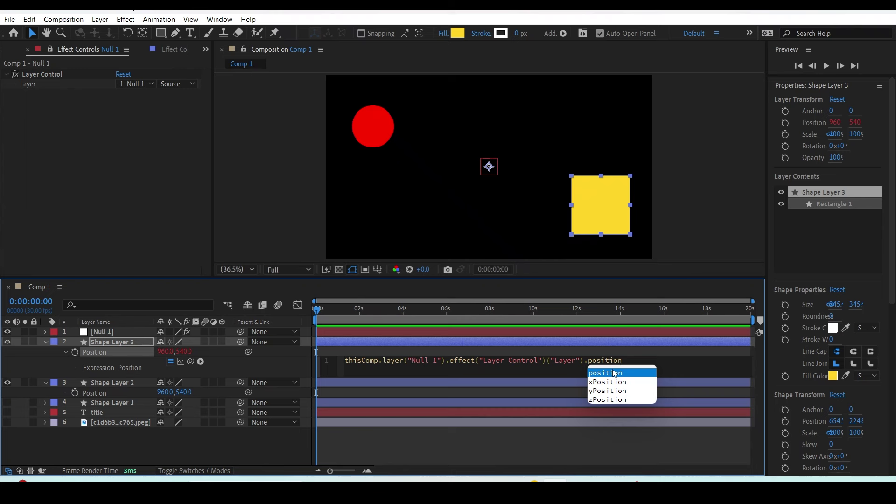
click(614, 374)
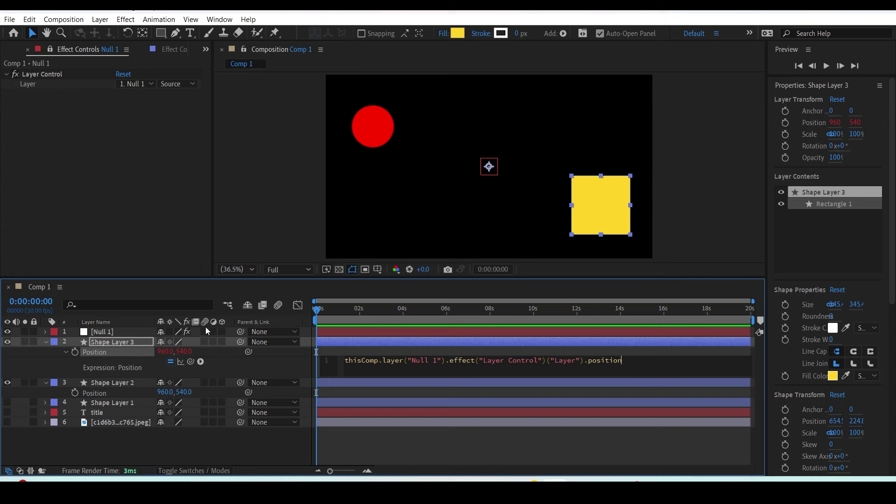
click(251, 443)
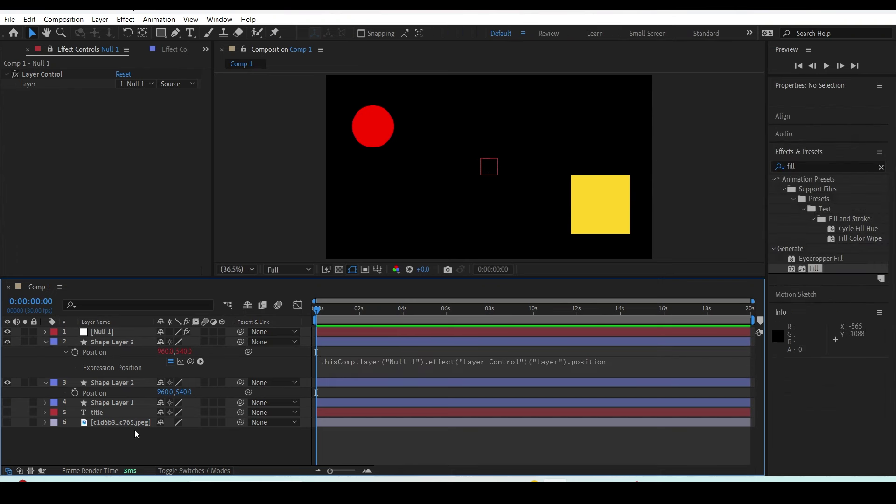
- Link Shape Layer 2's Position to Layer Control's Layer with .position
click(113, 383)
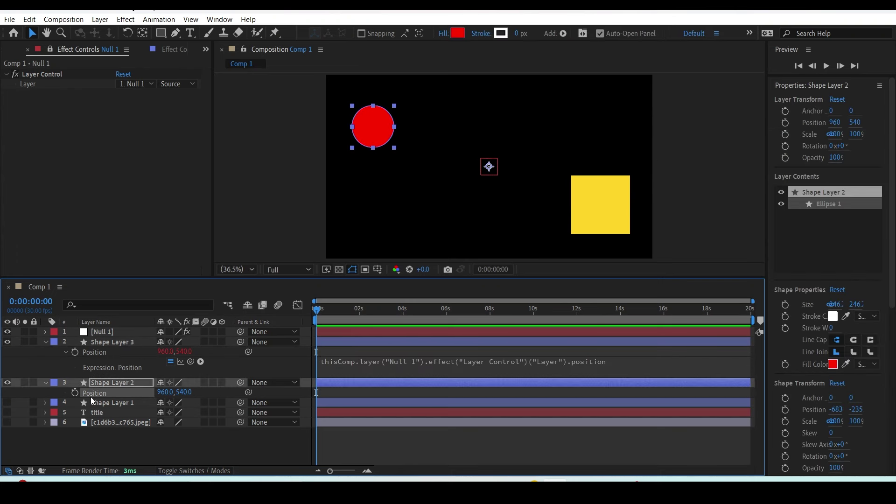
alt+click(75, 393)
drag(190, 403, 56, 84)
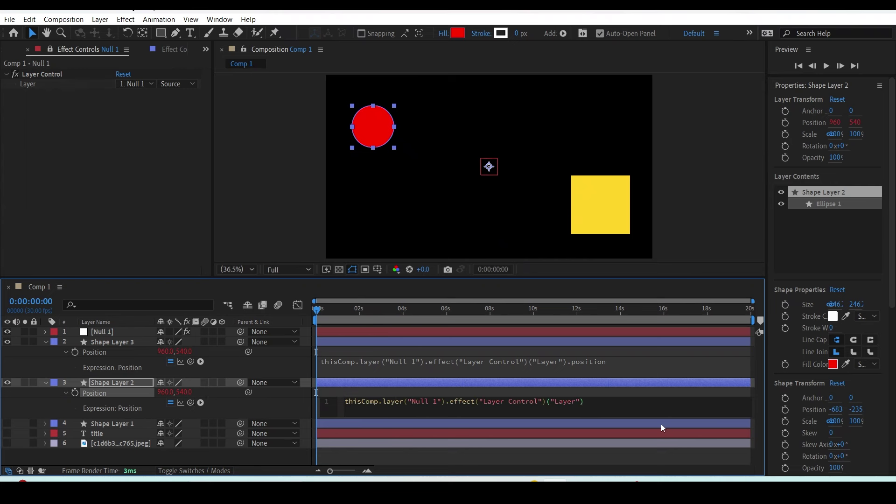
text(.pos)
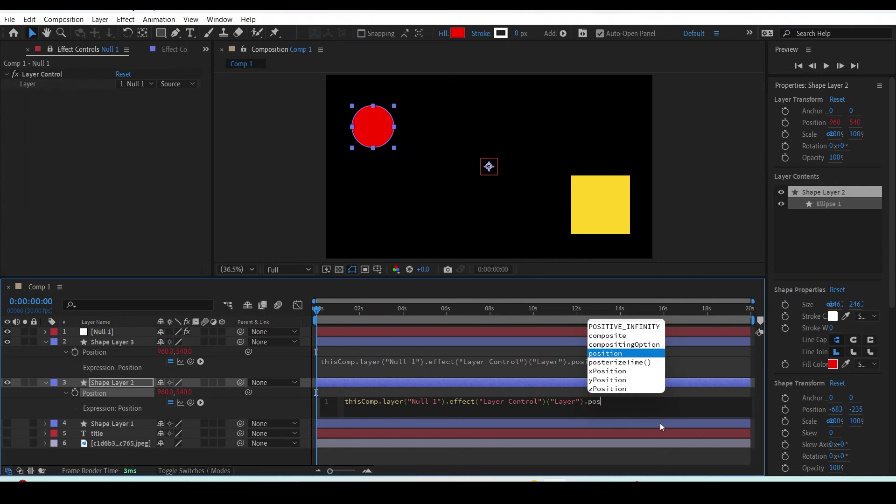
key(Return)
click(488, 167)
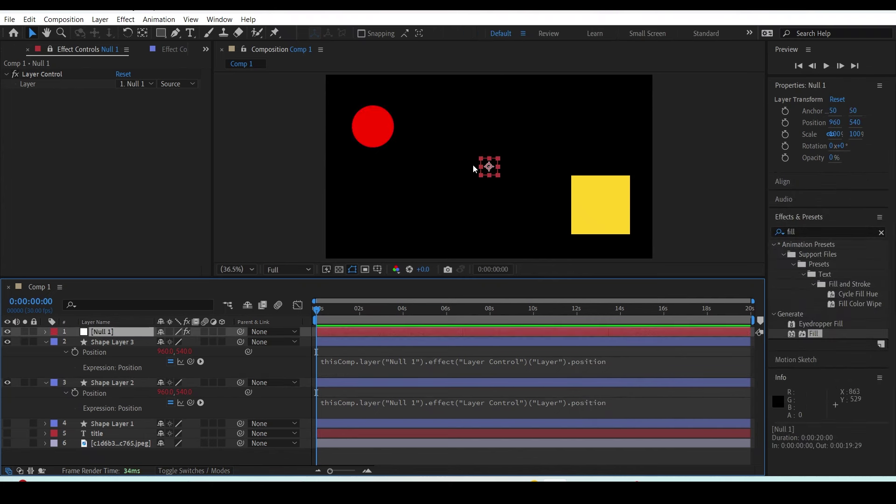
- Move Null 1 to test that the shapes follow, then undo the move
mouse_move(487, 165)
mouse_down()
mouse_move(522, 166)
mouse_move(482, 179)
mouse_up()
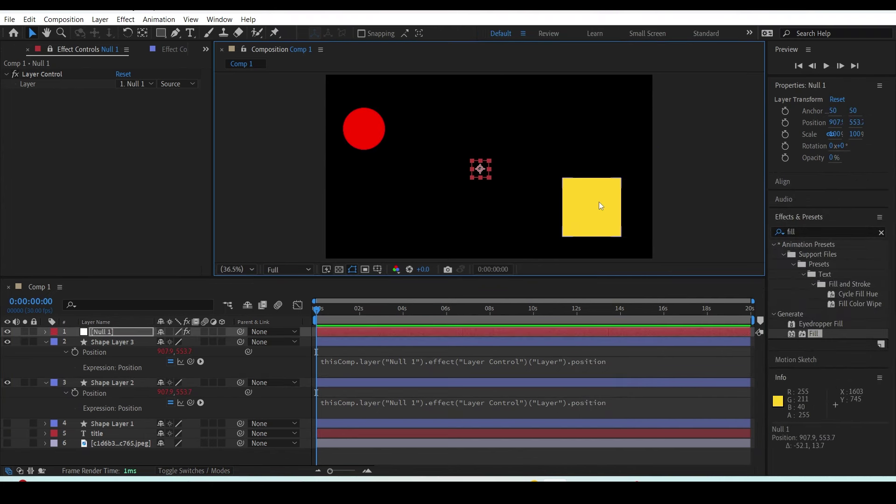
key(ctrl+z)
key(ctrl+z)
click(42, 74)
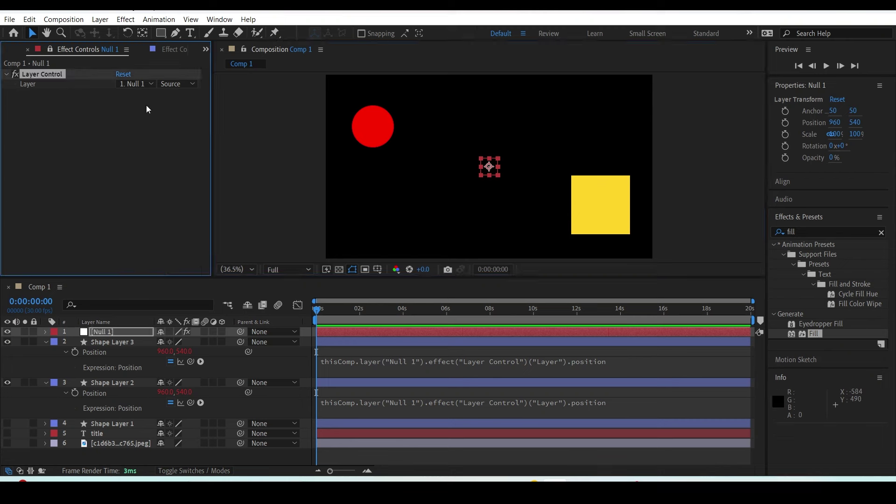
- Point Layer Control at Shape Layer 3 and test by shifting the square's and circle's positions
click(135, 83)
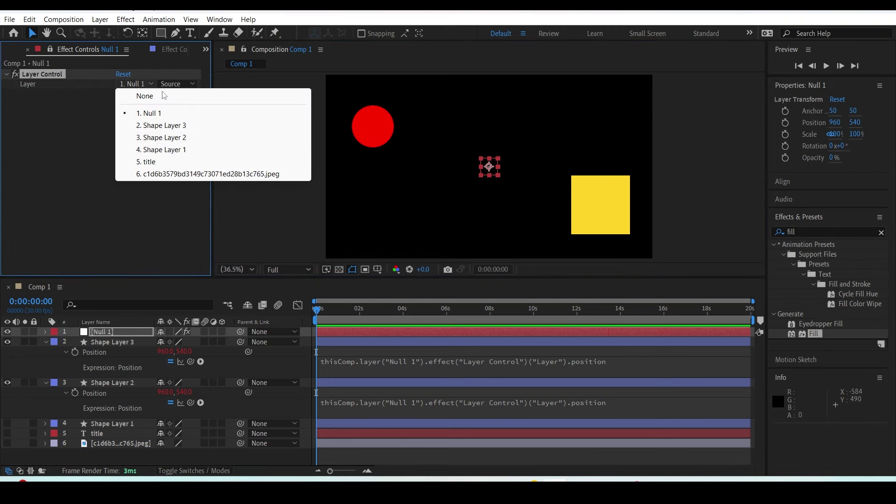
click(173, 125)
click(625, 202)
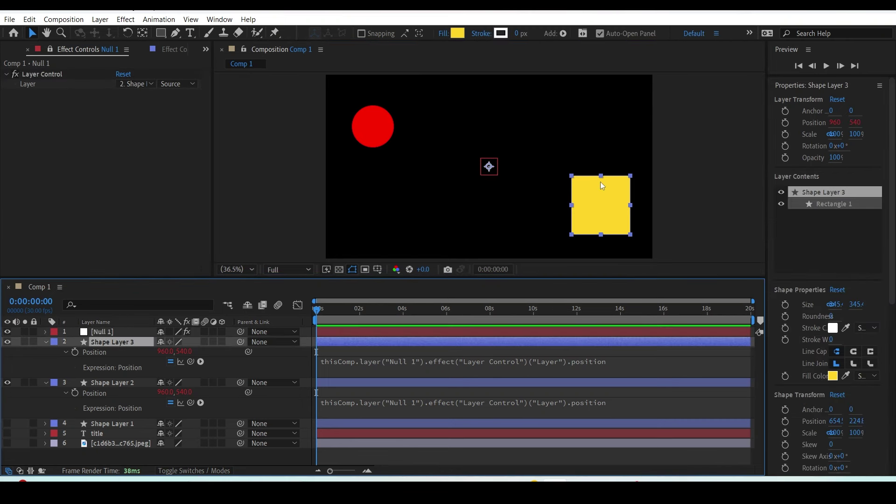
mouse_move(604, 177)
mouse_down()
mouse_move(576, 182)
mouse_move(621, 177)
mouse_up()
click(239, 346)
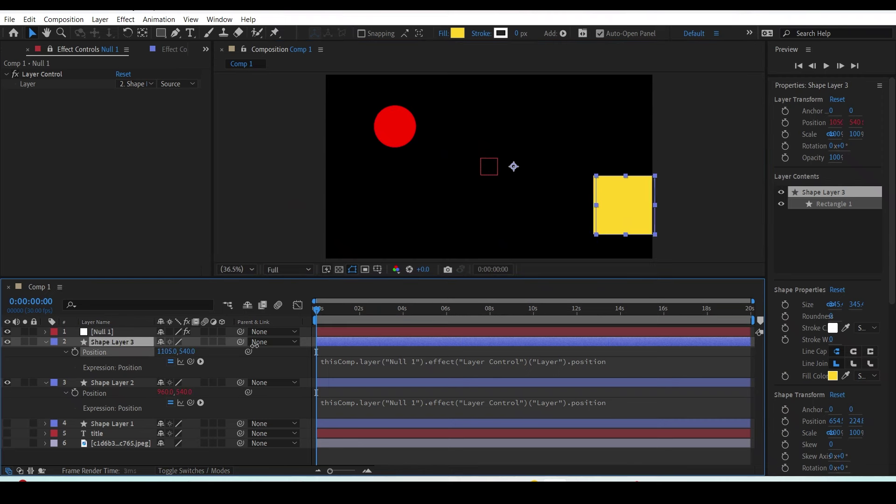
click(138, 343)
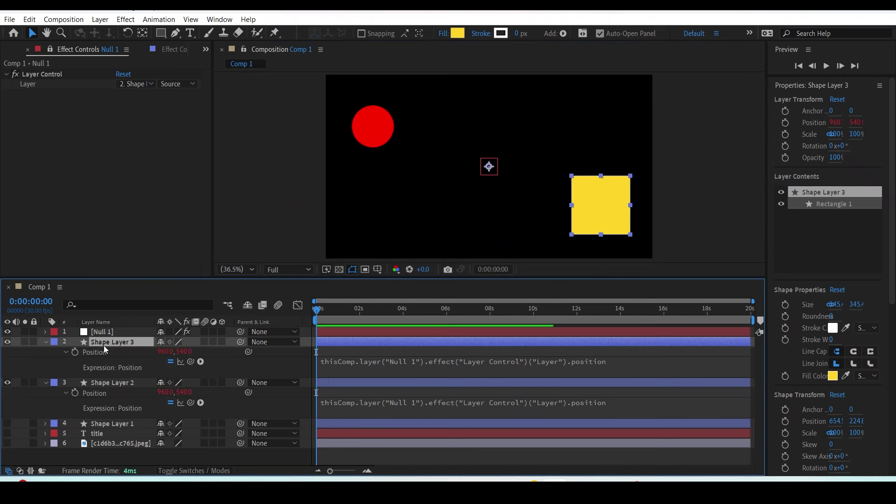
click(115, 382)
mouse_move(165, 392)
mouse_down()
mouse_move(252, 381)
mouse_move(164, 377)
mouse_up()
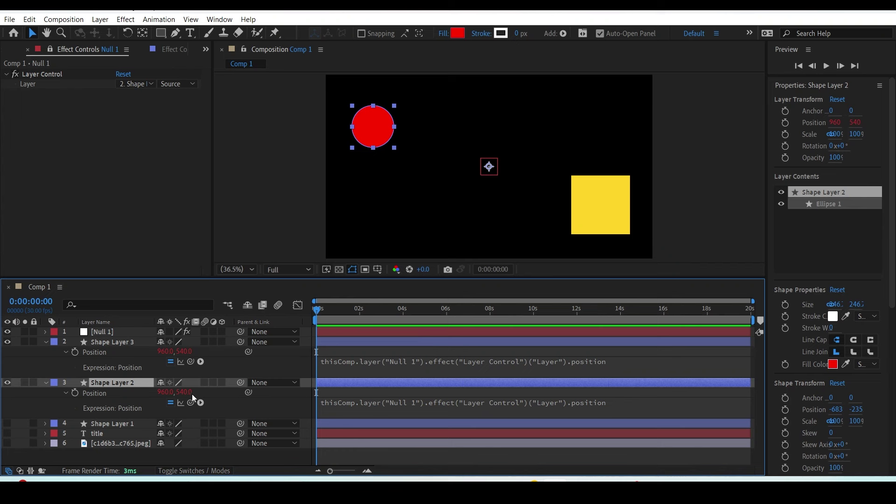
drag(192, 394, 192, 438)
- Switch Layer Control to Shape Layer 2 and retest by shifting the circle and square
click(85, 181)
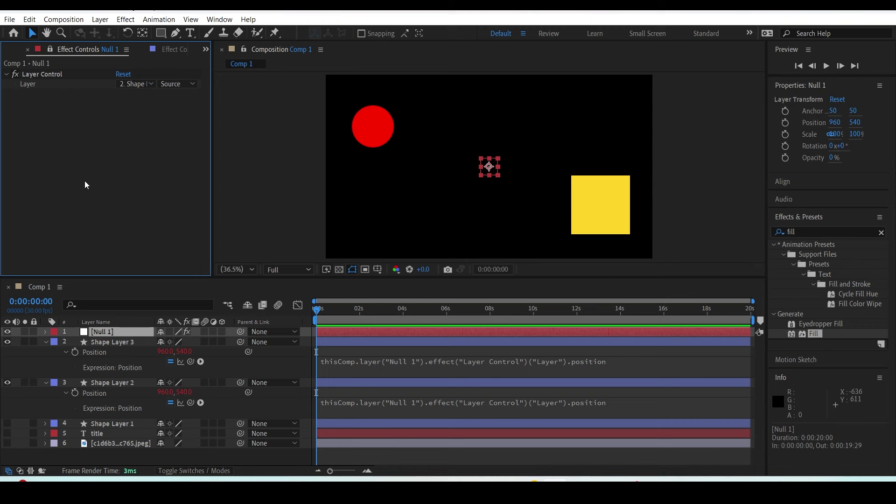
click(135, 84)
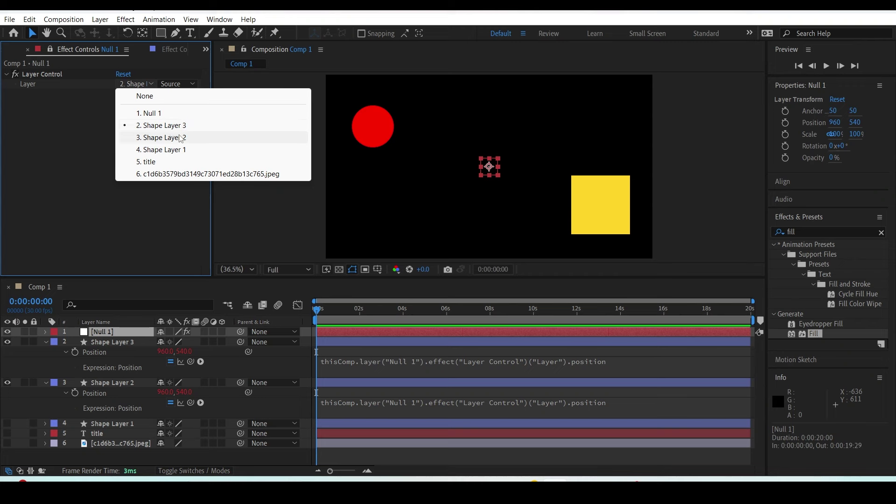
click(180, 138)
click(167, 383)
drag(164, 394, 123, 362)
click(175, 343)
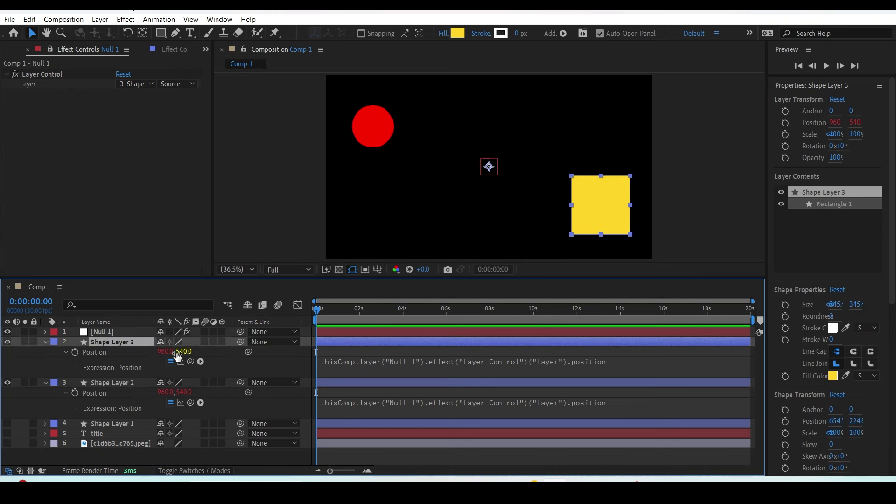
drag(166, 351, 187, 342)
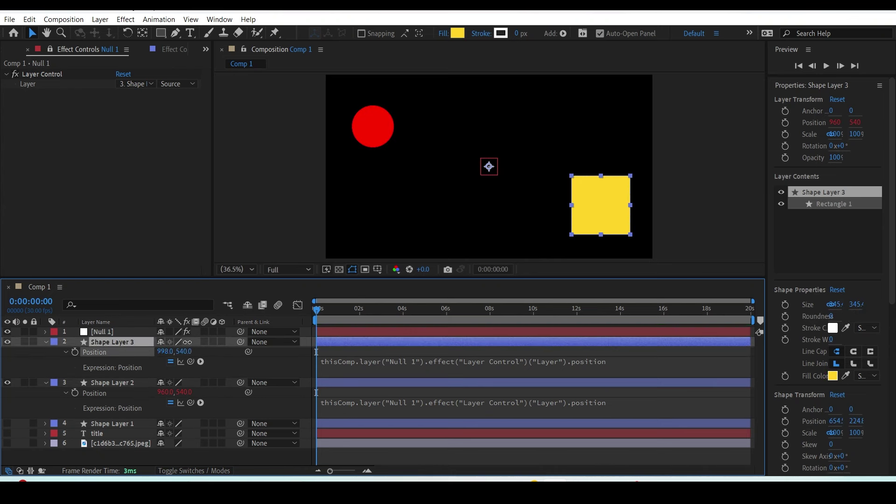
click(204, 341)
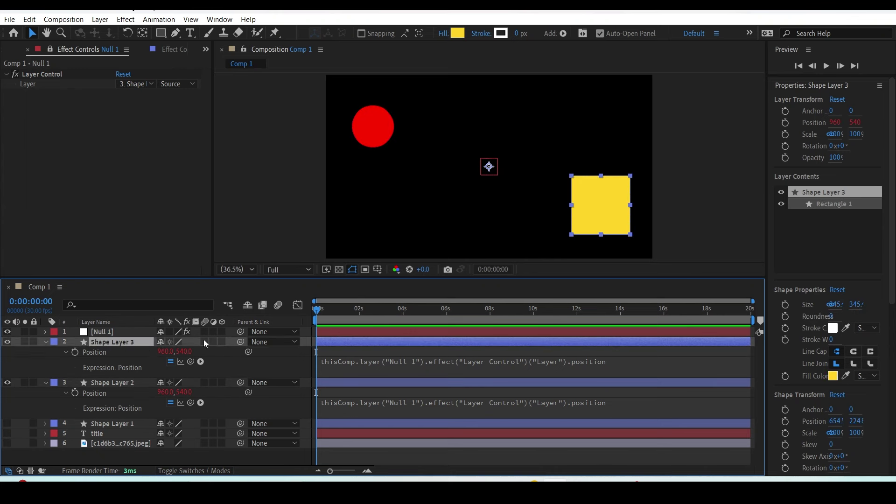
click(140, 83)
click(152, 219)
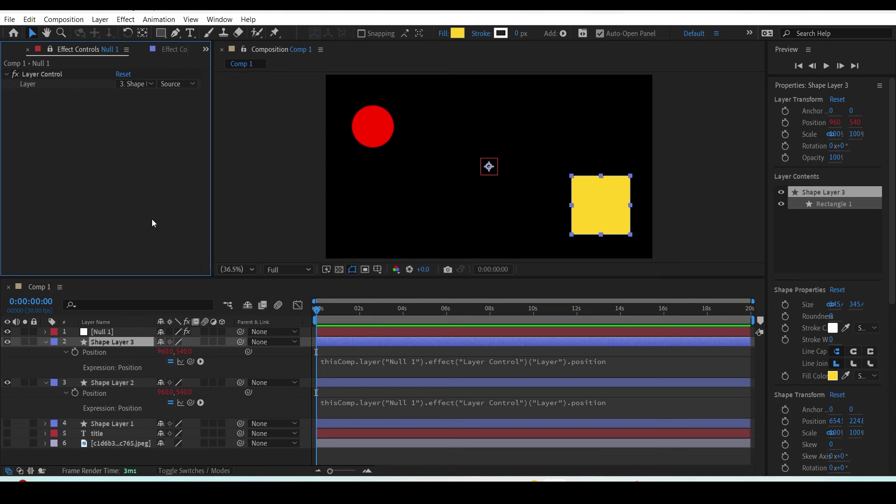
- Show Scale and link Shape Layer 2's Scale to Layer Control's Layer with .scale
key(s)
click(115, 362)
key(s)
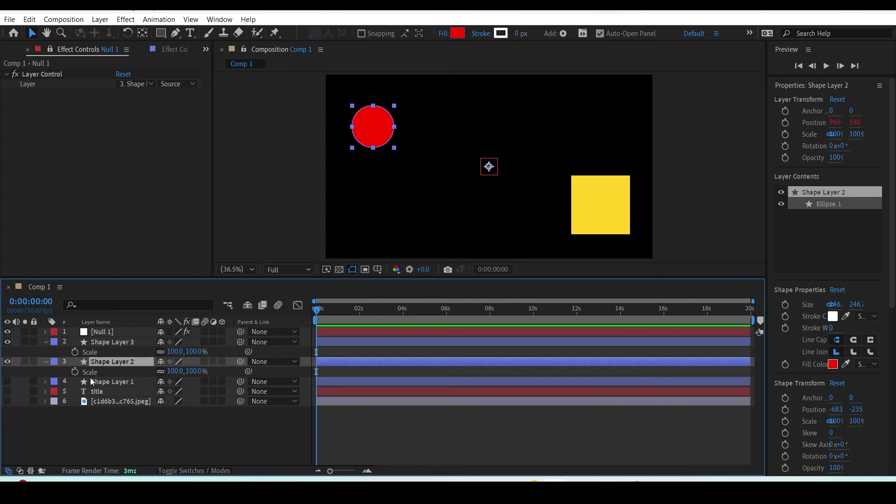
alt+click(75, 373)
drag(191, 381, 28, 84)
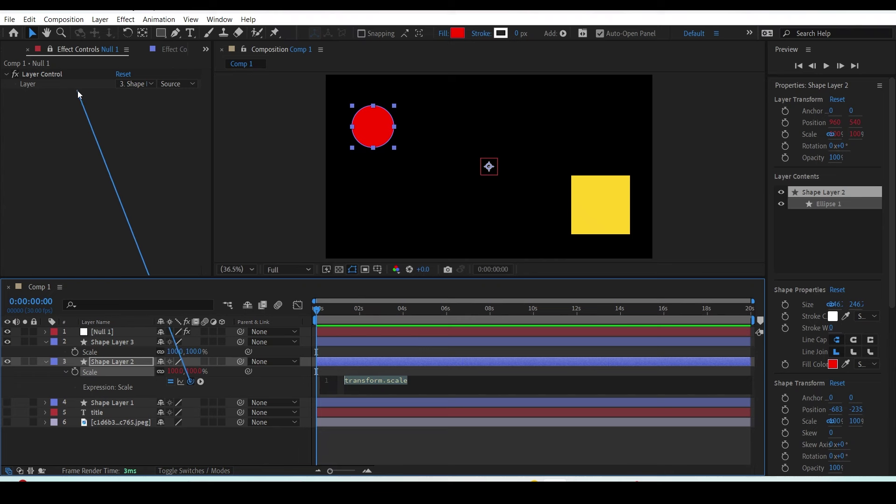
text(.sca)
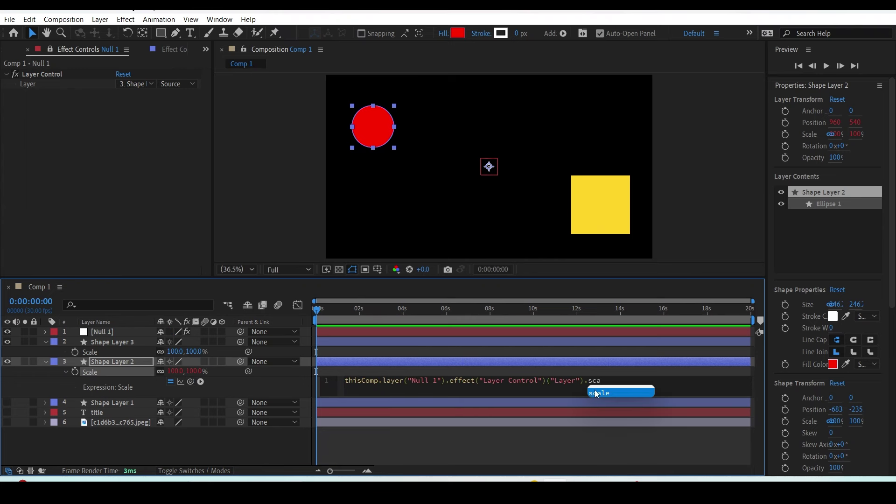
click(597, 393)
click(146, 438)
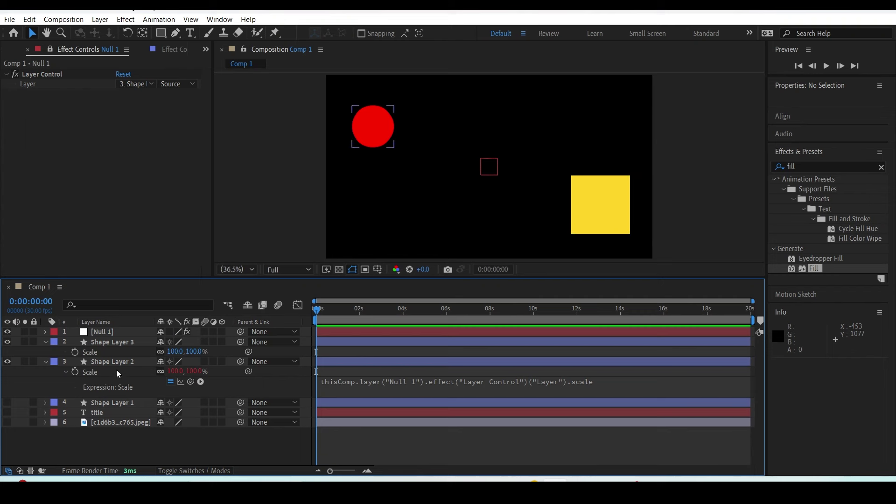
- Link Shape Layer 3's Scale to Layer Control's Layer with .scale
alt+click(74, 352)
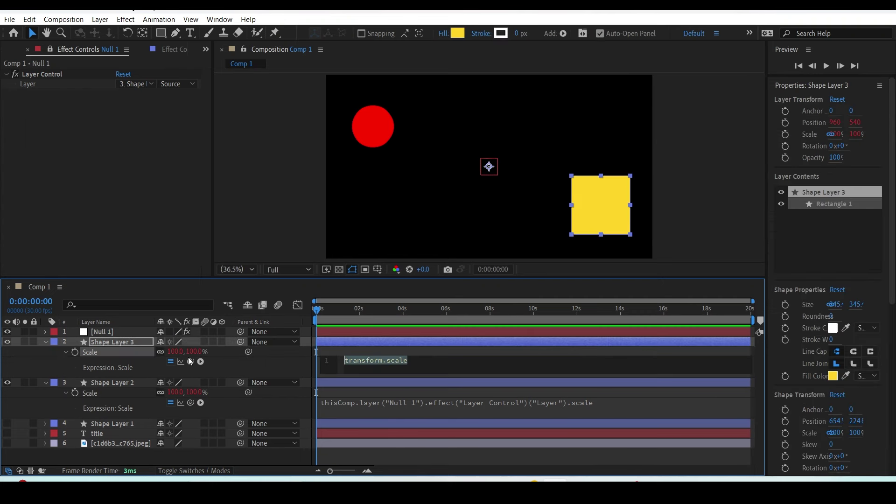
drag(190, 362, 51, 85)
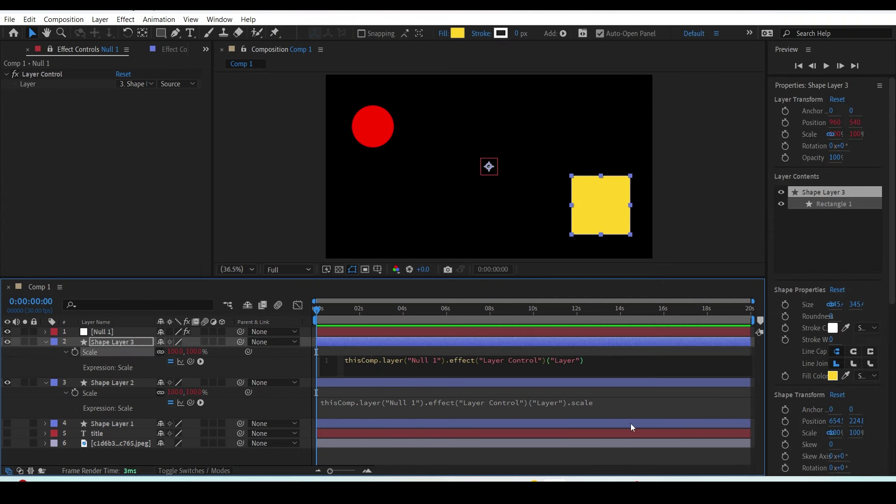
text(.scale)
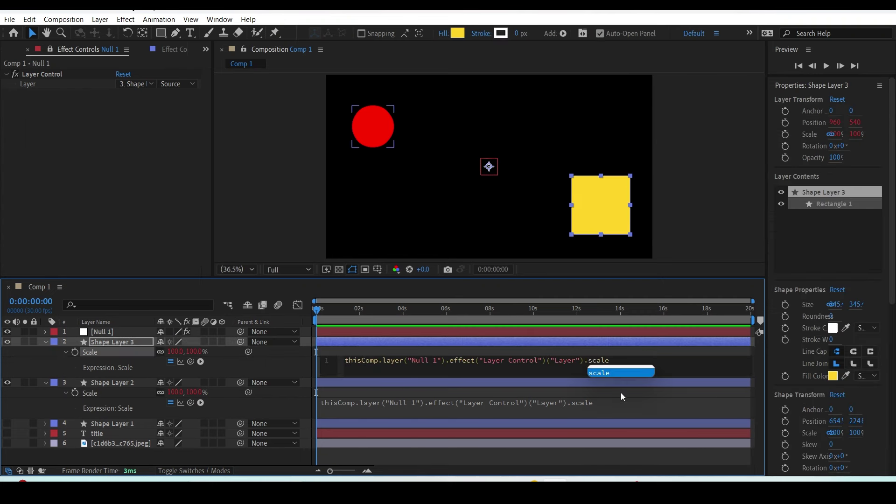
click(615, 373)
click(299, 408)
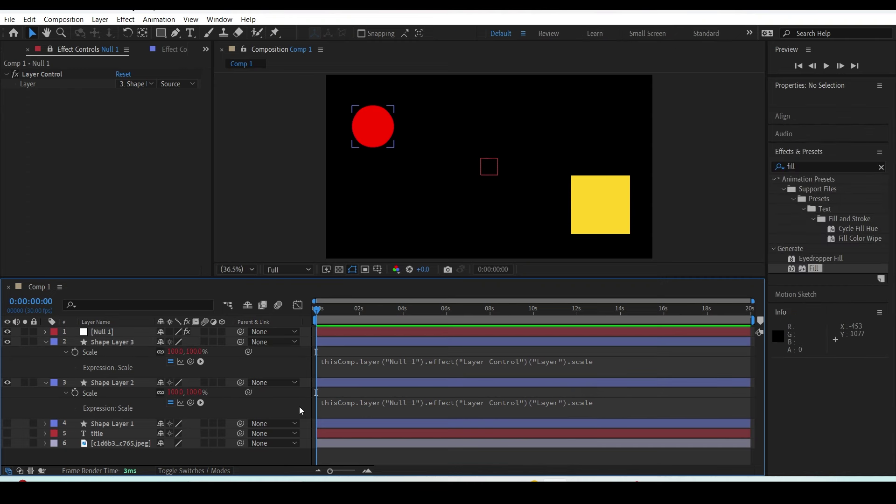
click(105, 354)
click(136, 84)
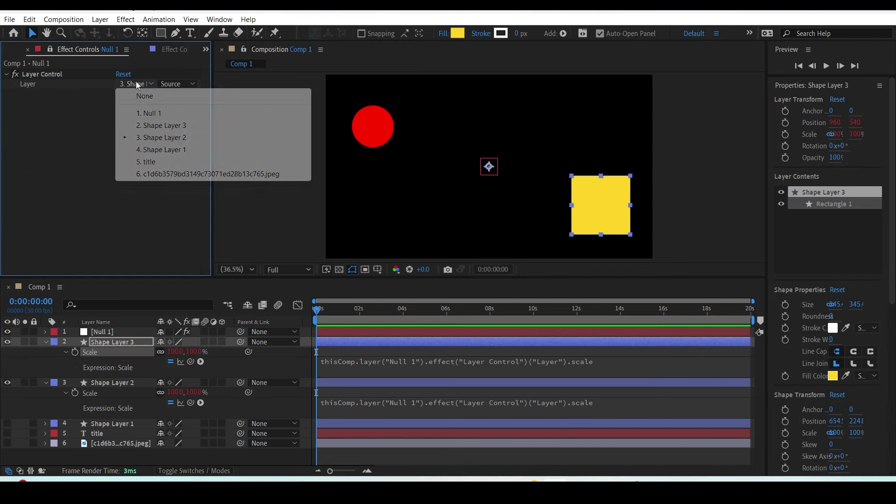
- Point Layer Control at Null 1, test by enlarging Null 1's scale, then undo
click(151, 114)
key(s)
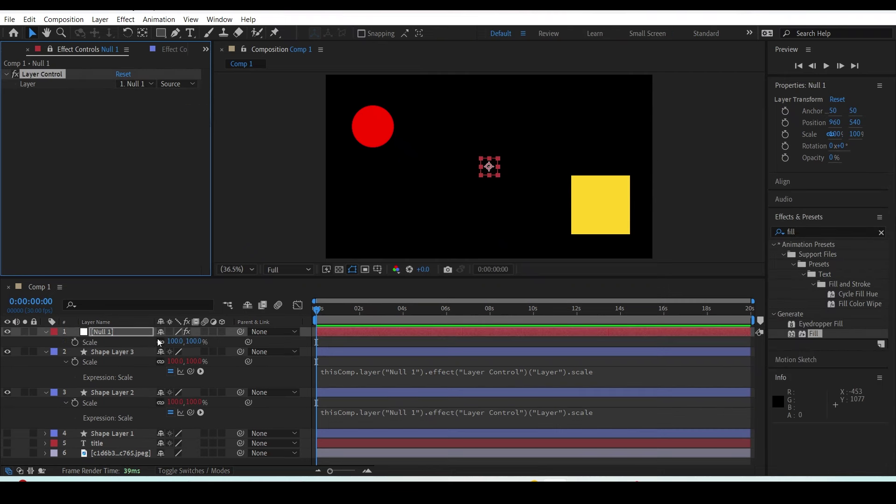
drag(175, 341, 214, 324)
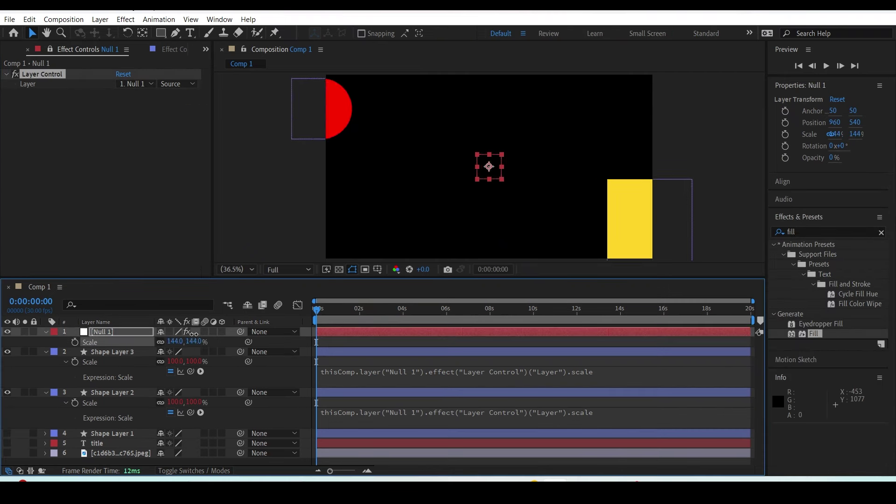
key(ctrl+z)
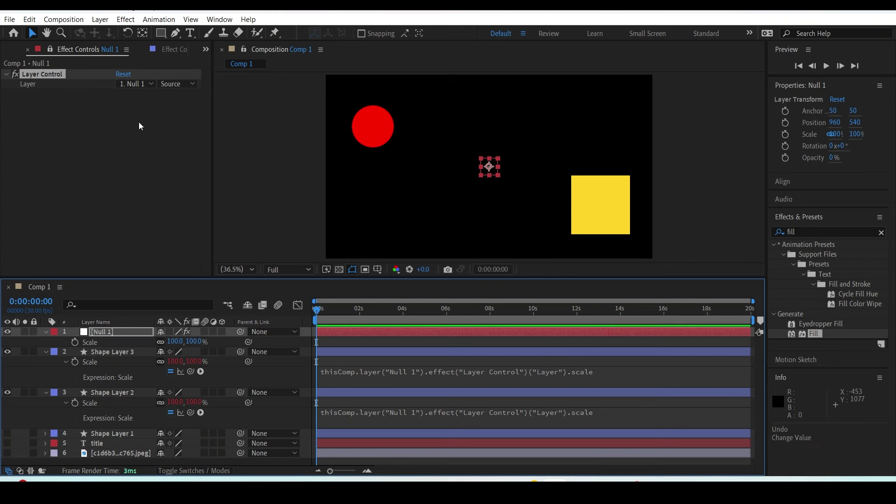
- Point Layer Control at Shape Layer 3 and scrub its scale to 196% and back to 100%, then try the circle at 225%
click(143, 84)
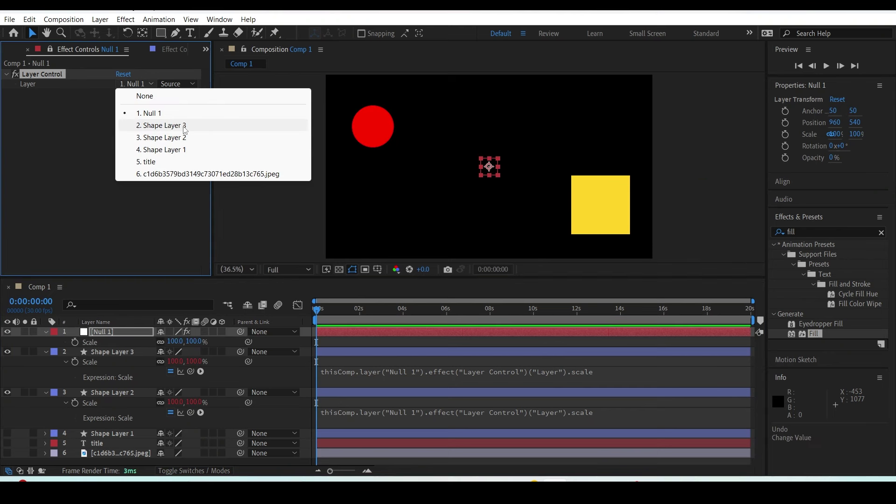
click(184, 126)
click(134, 353)
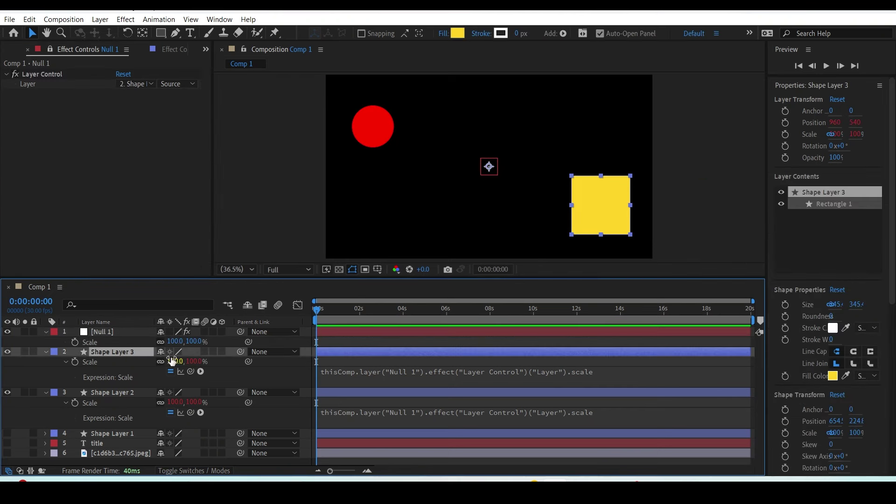
drag(171, 361, 196, 352)
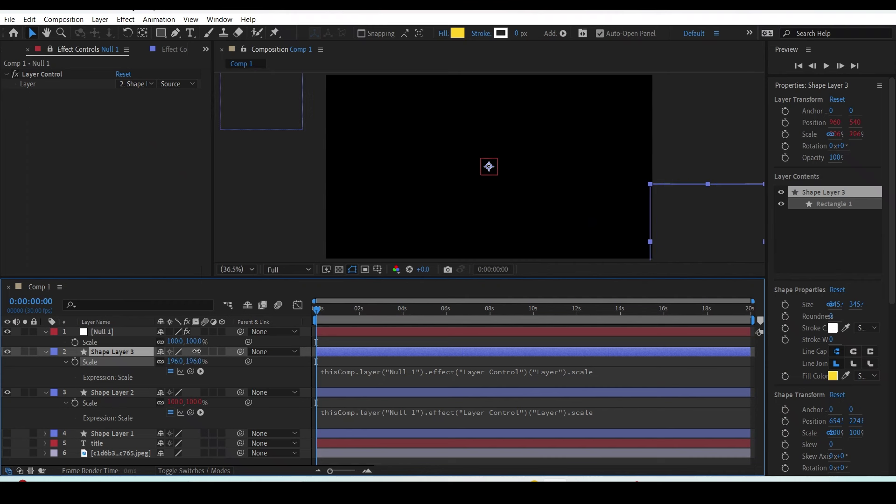
drag(197, 351, 177, 353)
click(173, 397)
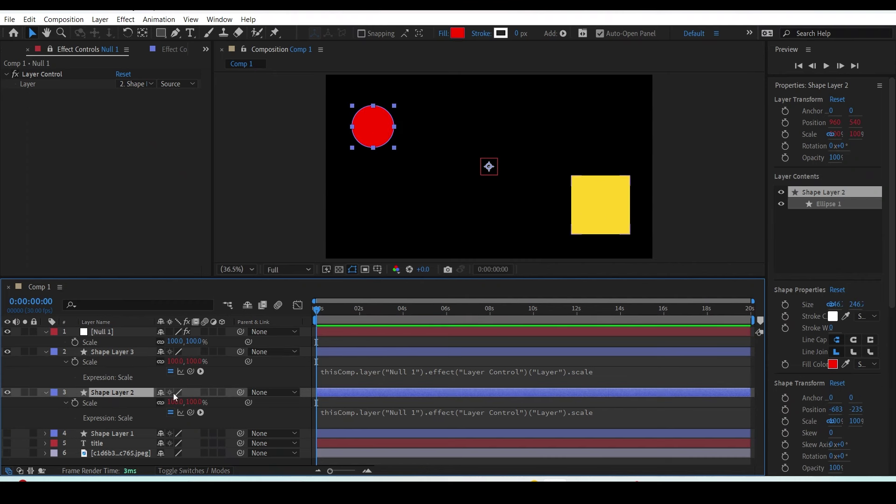
drag(176, 402, 256, 379)
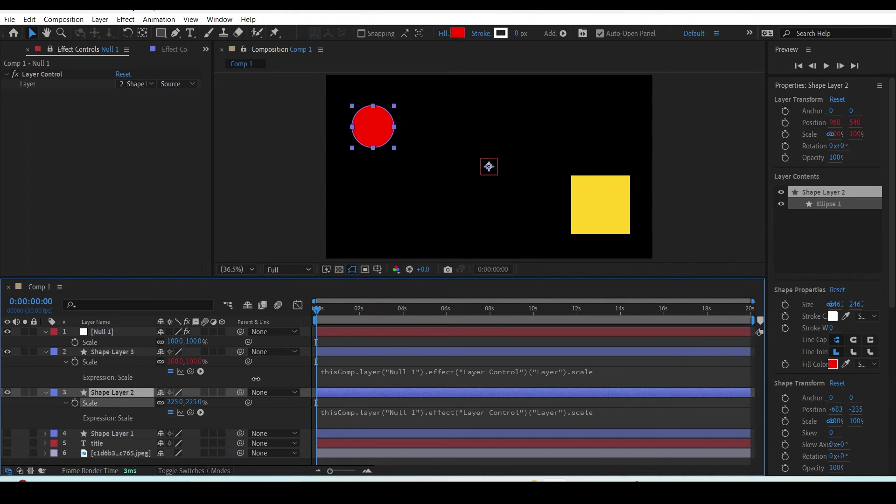
click(130, 393)
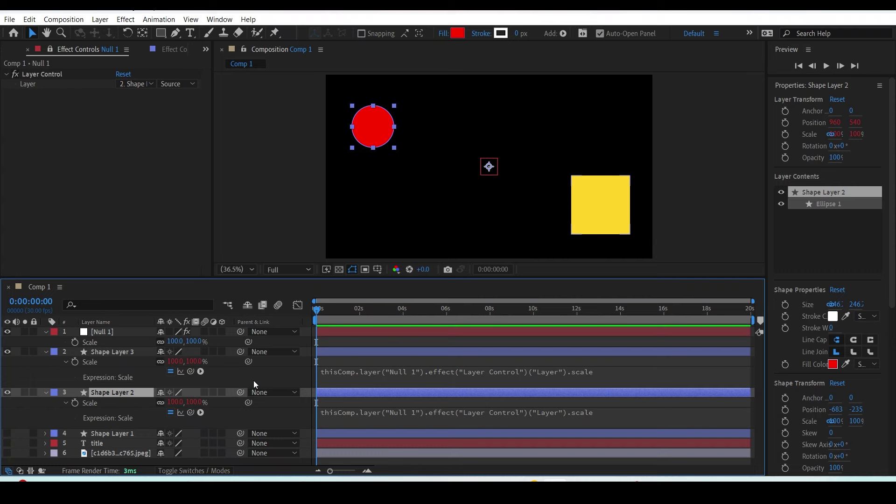
- Remove the two shape layers and add a Point Control to Null 1
key(ctrl+z)
key(ctrl+z)
key(ctrl+z)
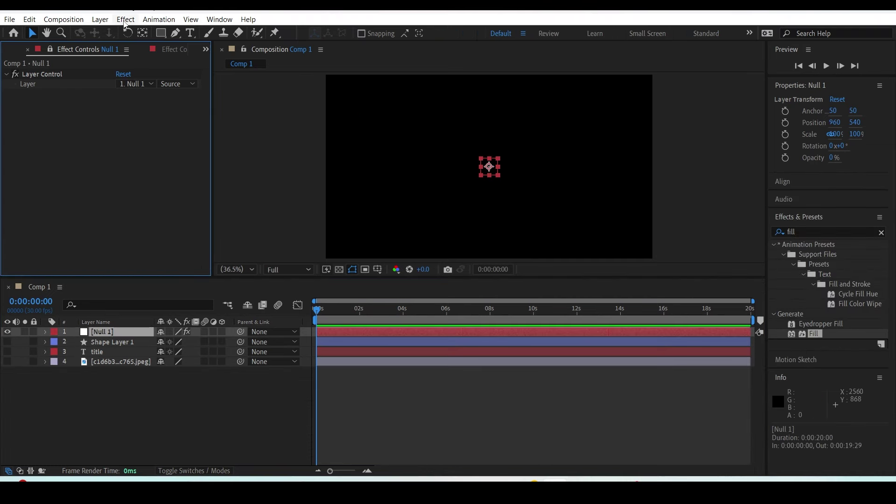
click(124, 19)
mouse_move(184, 195)
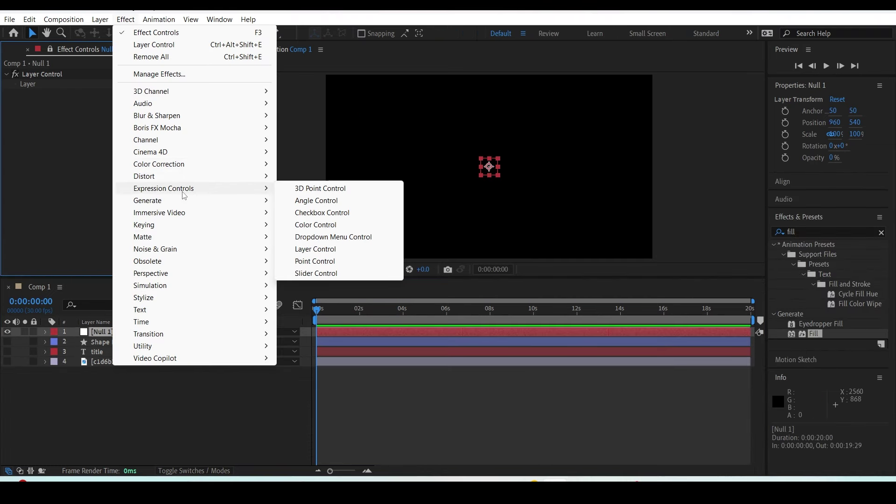
click(315, 261)
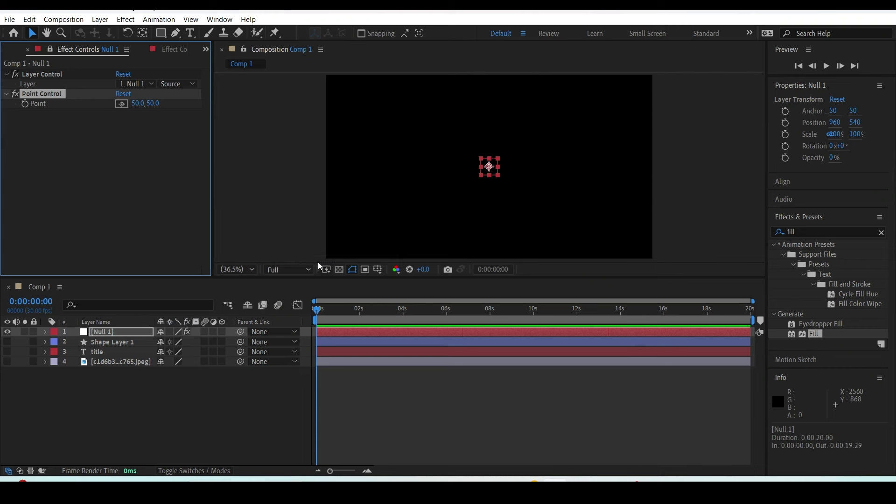
click(125, 19)
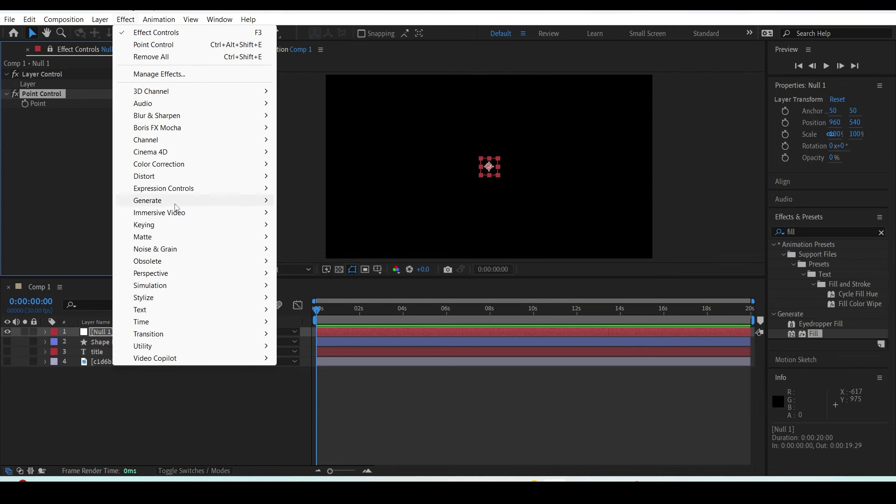
mouse_move(172, 189)
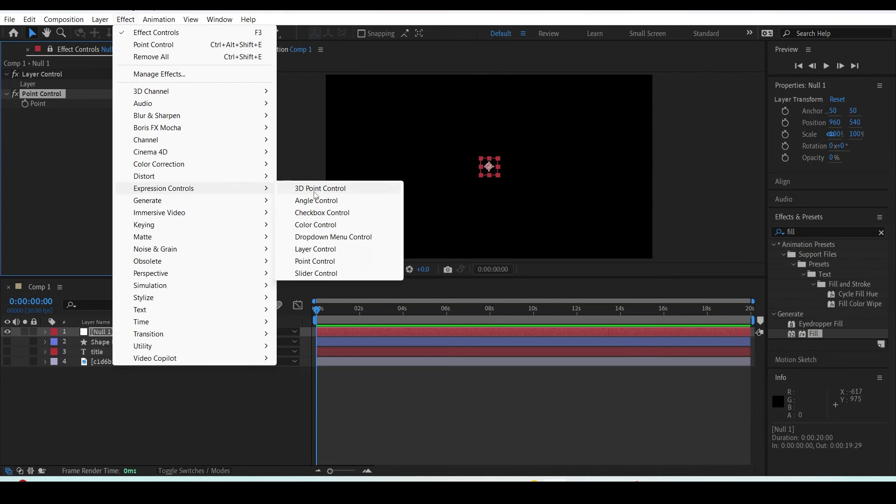
click(92, 150)
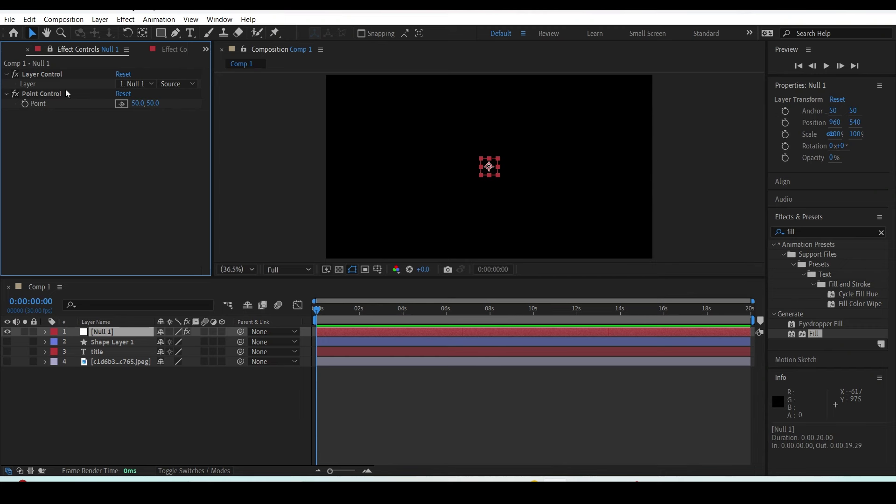
- Delete the Layer Control and Point Control, then apply a Slider Control to Null 1
key(ctrl+a)
key(Delete)
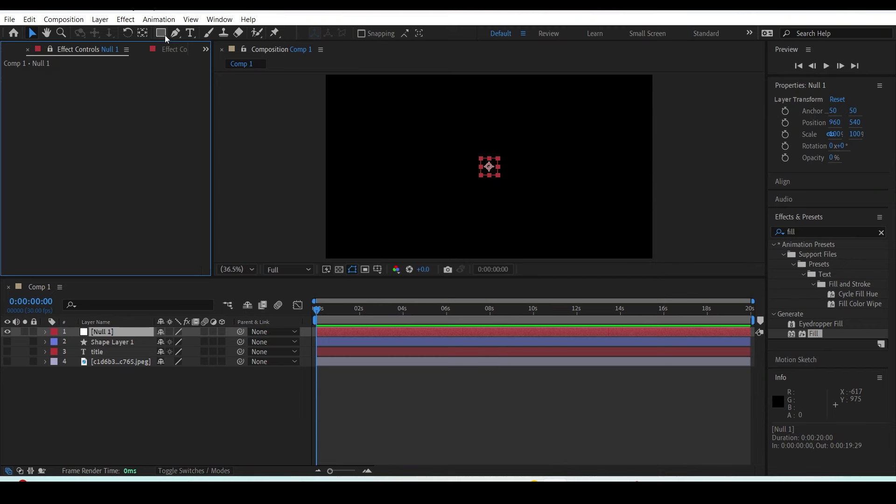
click(125, 19)
mouse_move(163, 189)
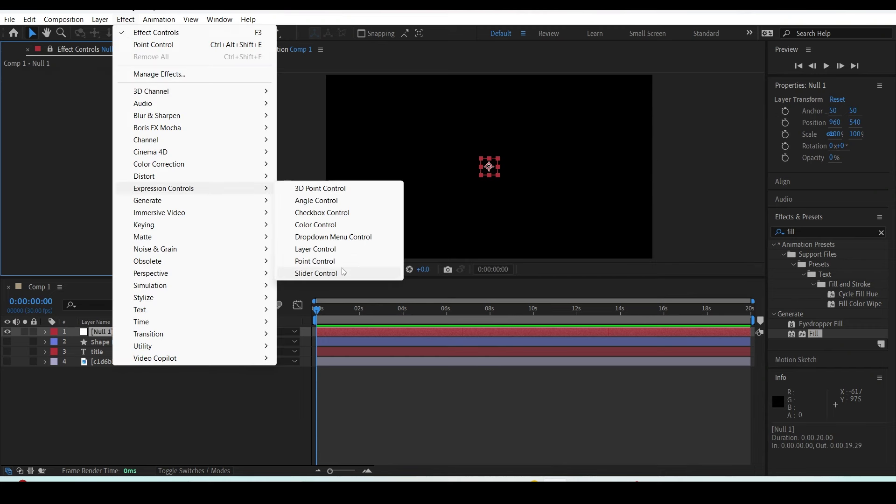
click(316, 273)
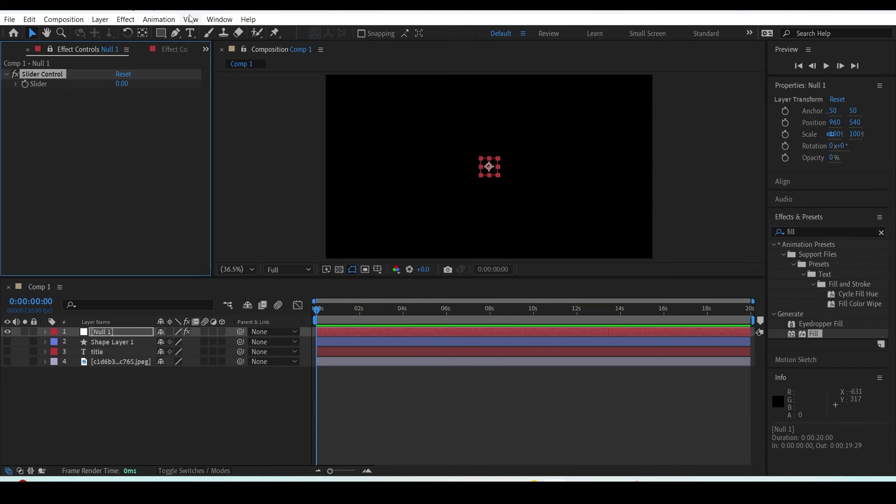
- Create a text layer reading '1', centre it in the comp, and place it below Null 1
click(191, 33)
click(448, 182)
text(1)
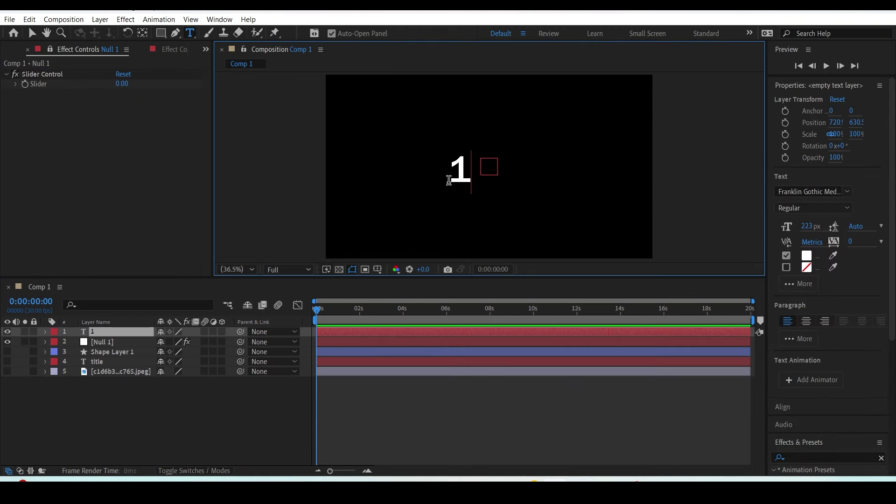
click(32, 33)
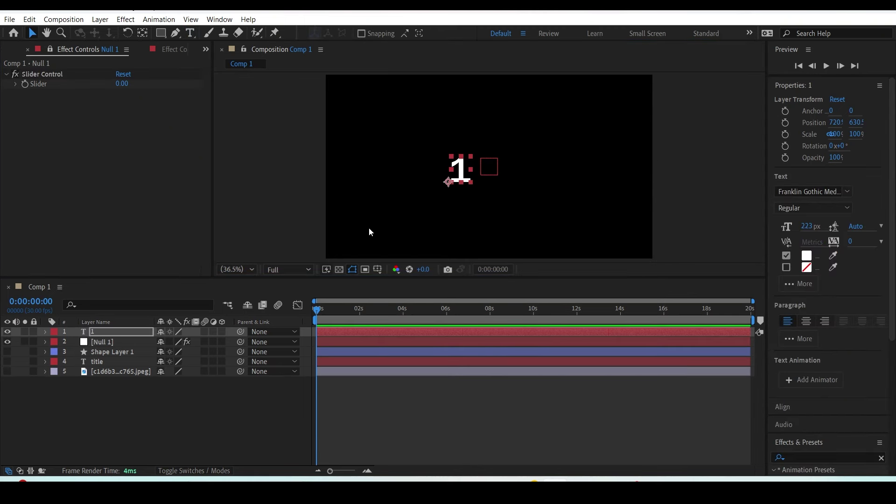
key(ctrl+alt+Home)
key(ctrl+Home)
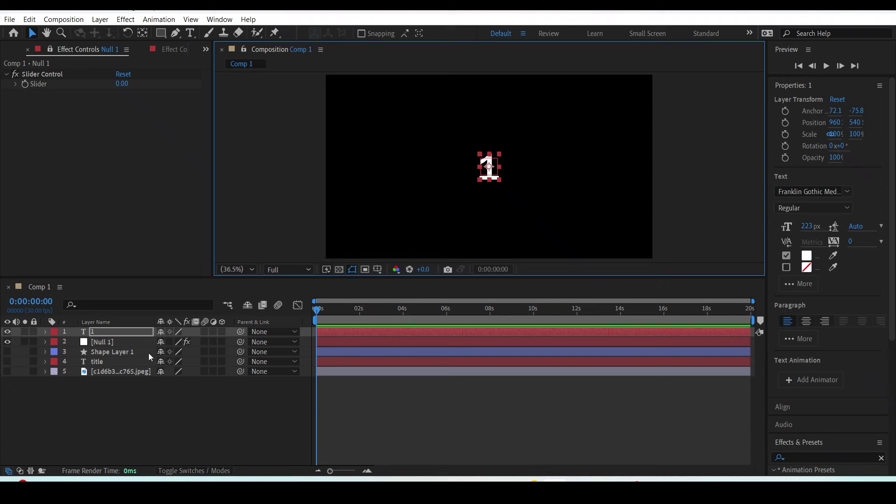
drag(121, 331, 133, 348)
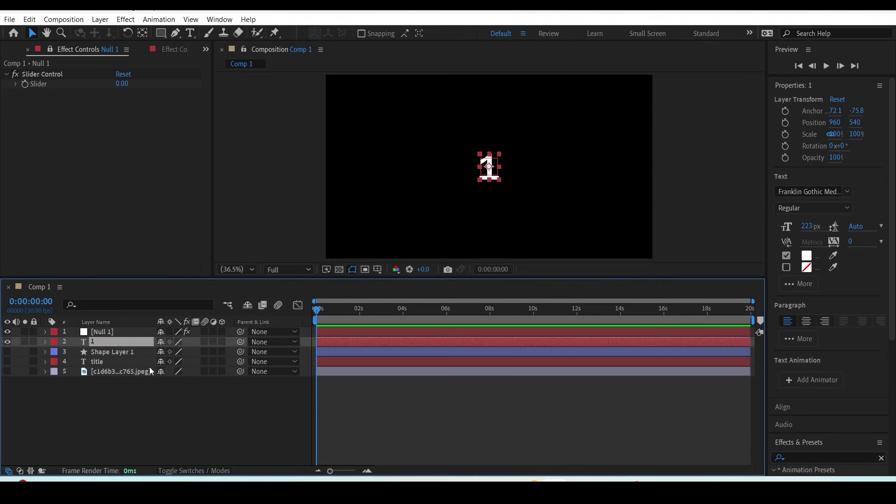
- Link the text's Source Text to Null 1's Slider and raise the slider so the number changes
key(ctrl+grave)
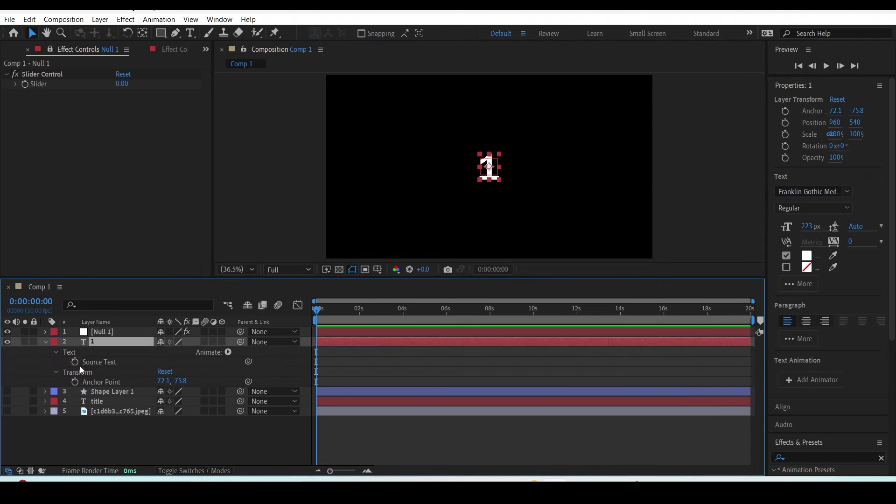
alt+click(75, 363)
drag(190, 371, 41, 84)
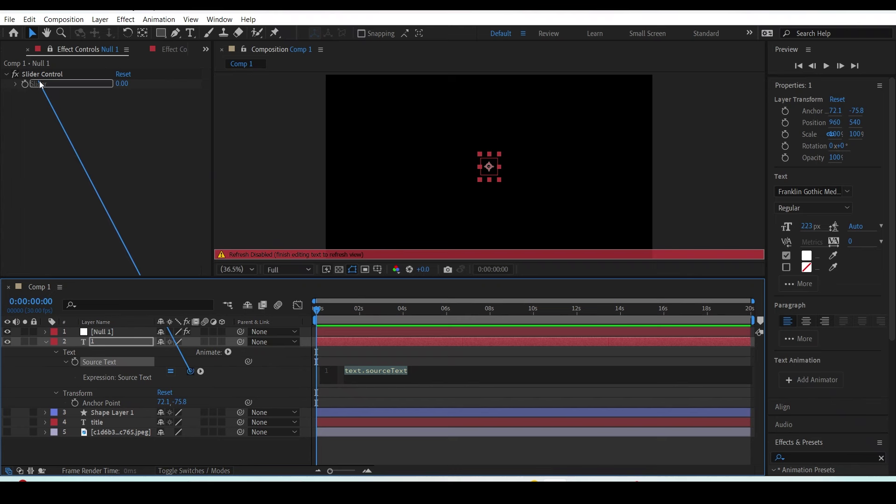
click(485, 357)
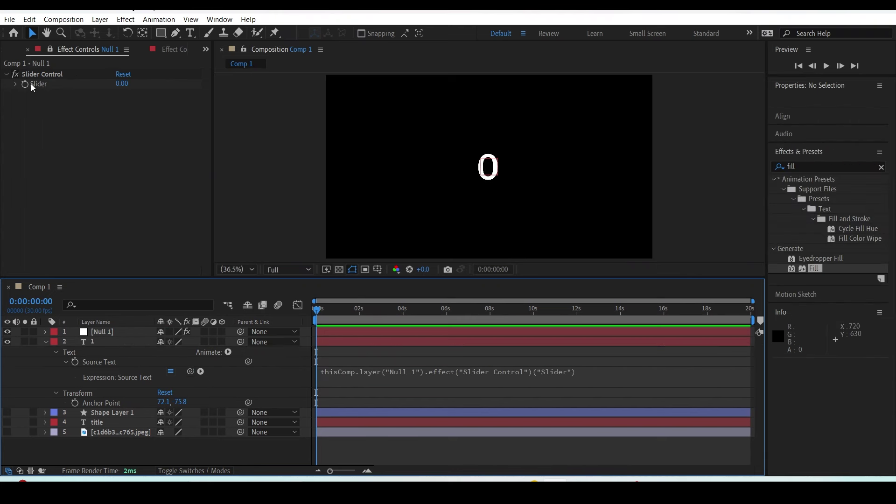
click(15, 84)
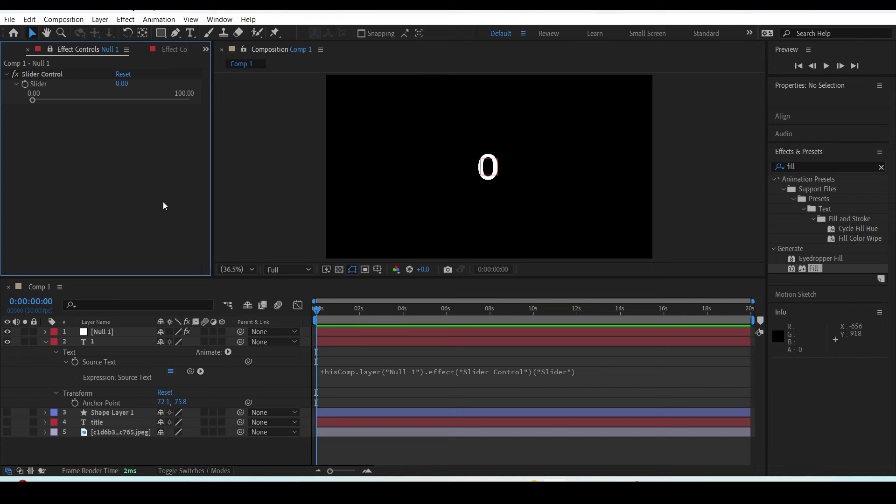
mouse_move(32, 100)
mouse_down()
mouse_move(158, 110)
mouse_move(68, 114)
mouse_up()
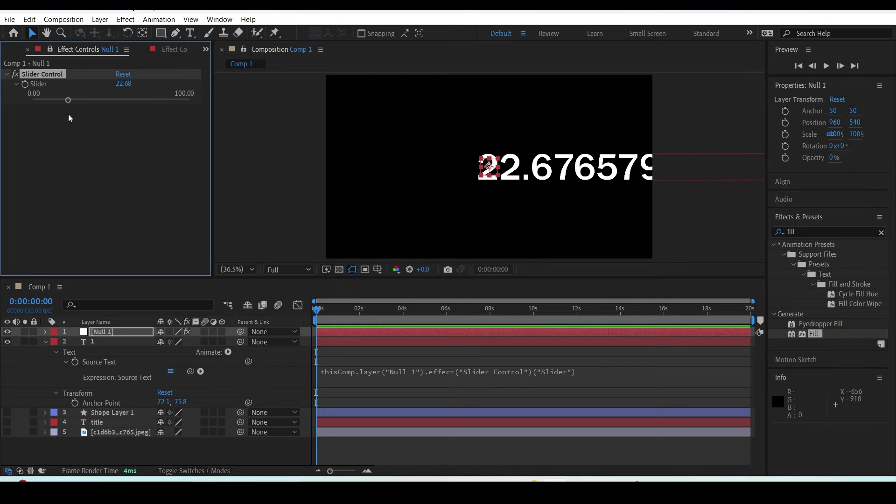